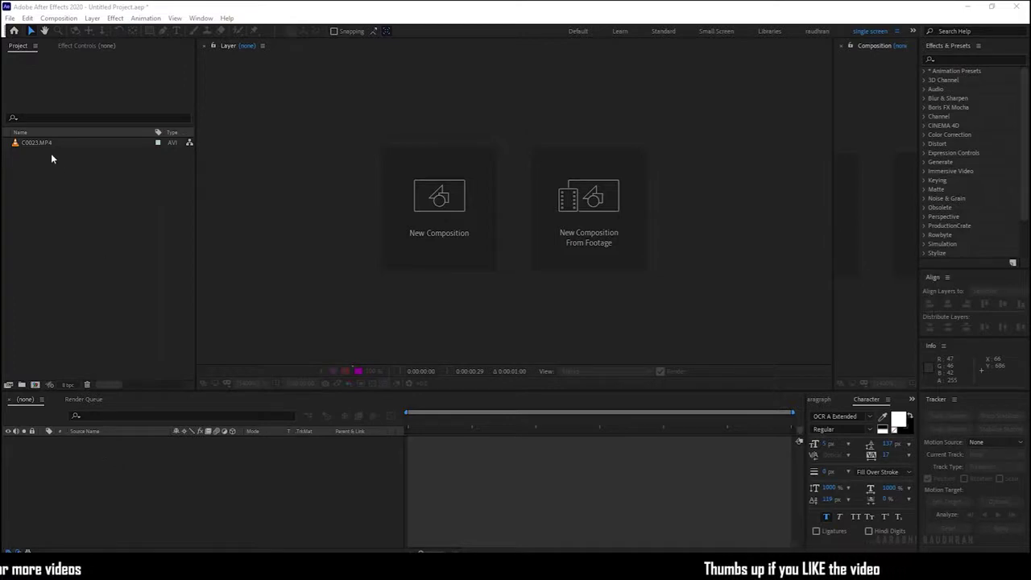
Make a new 1920×1080 composition at 30 fps with a 0:00:30 duration.
click(420, 246)
key(Tab)
text(19)
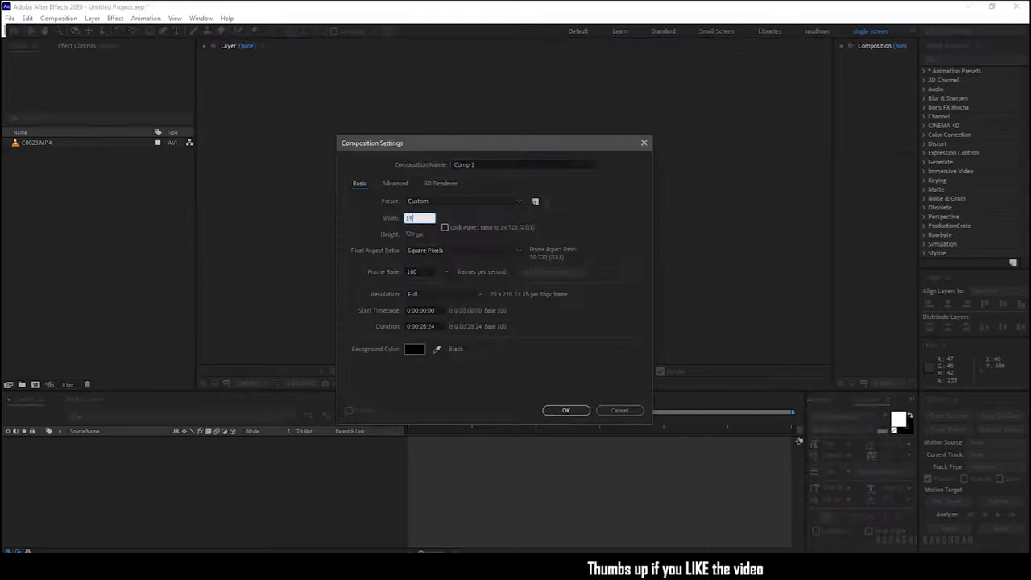
text(20)
key(Tab)
text(1080)
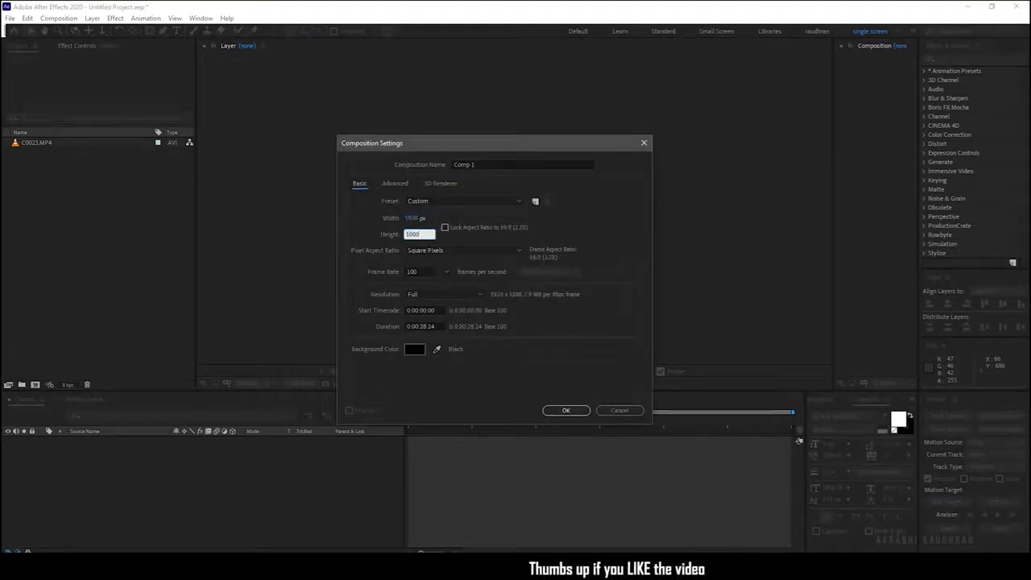
key(Tab)
text(30)
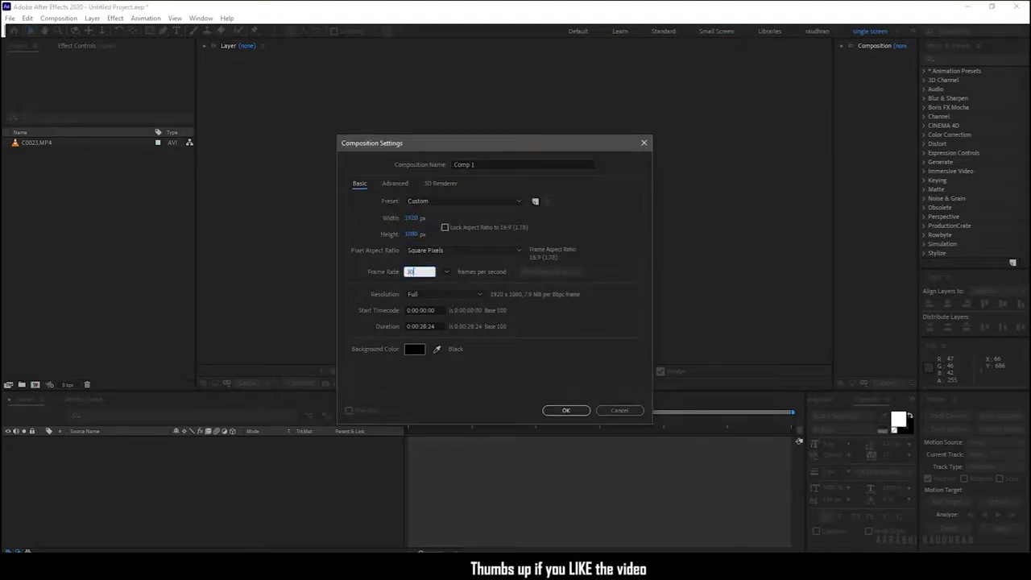
key(Tab)
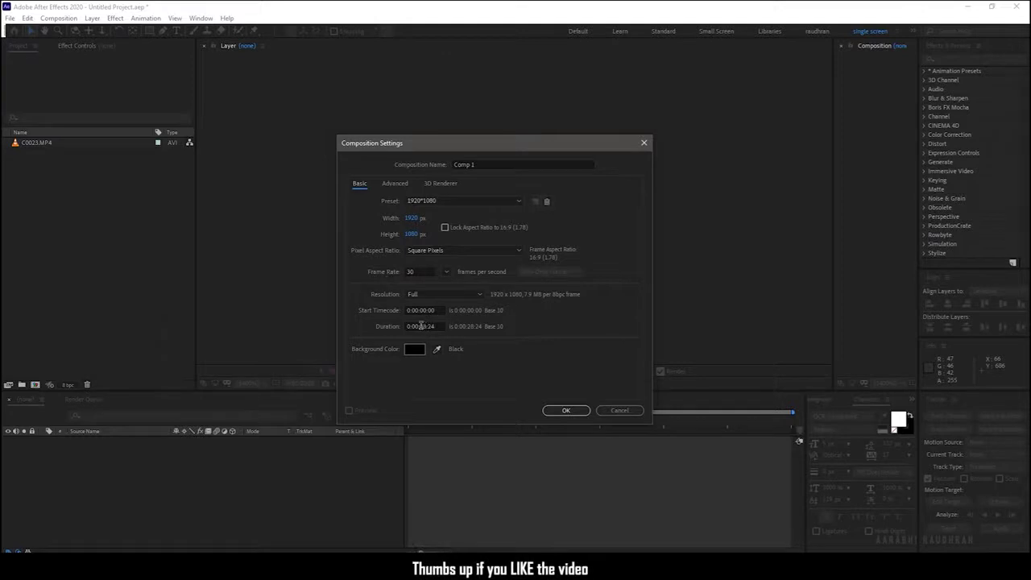
text(0:00:30)
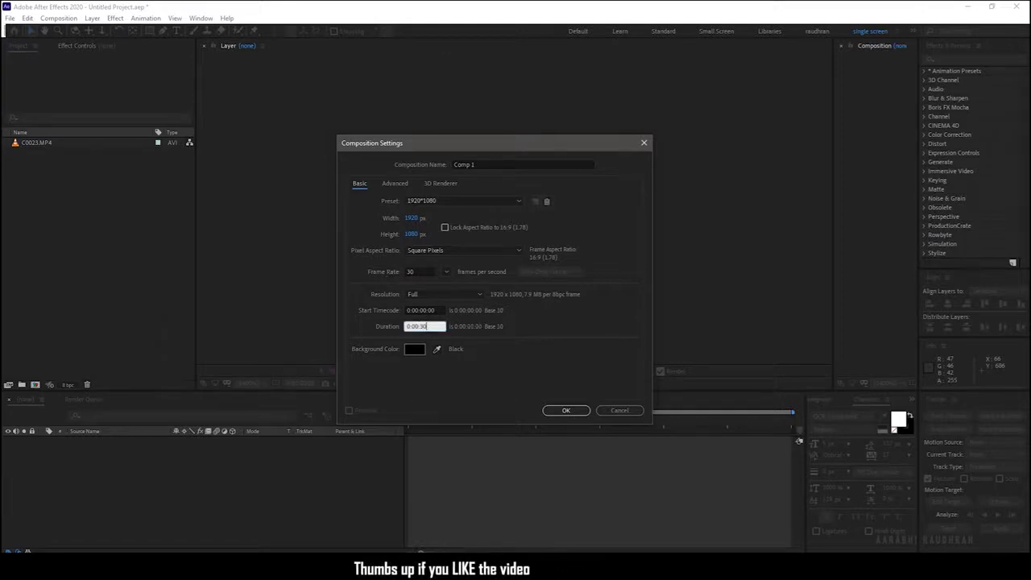
click(563, 411)
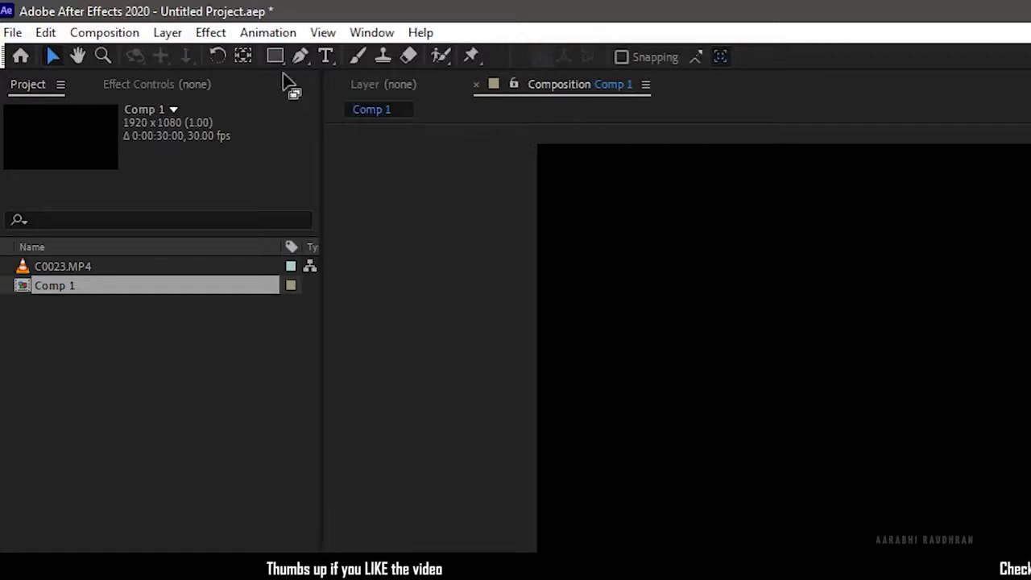
Draw a rectangle with the Rectangle Tool, using a white fill and no stroke.
drag(281, 61, 318, 56)
click(625, 56)
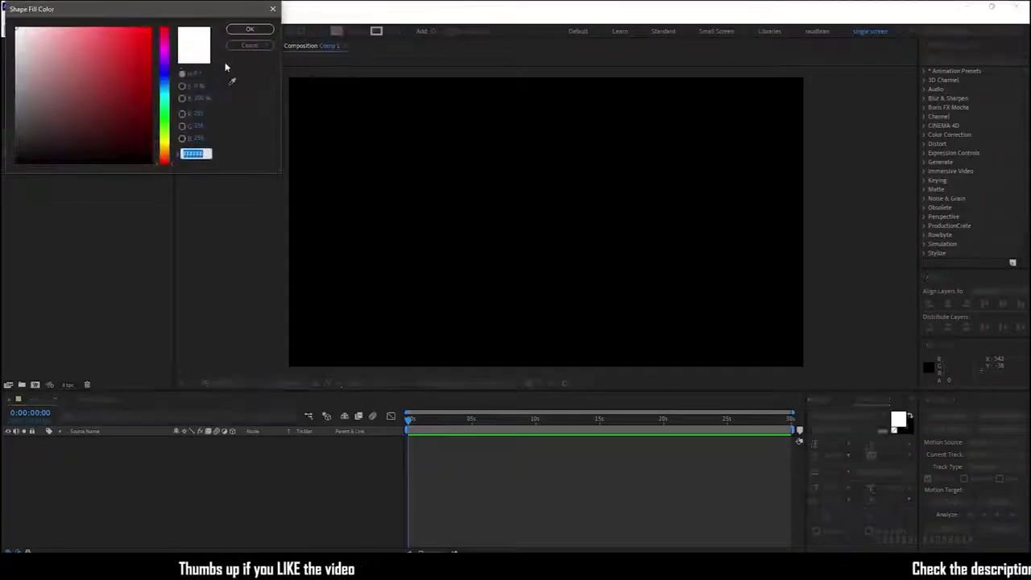
click(250, 29)
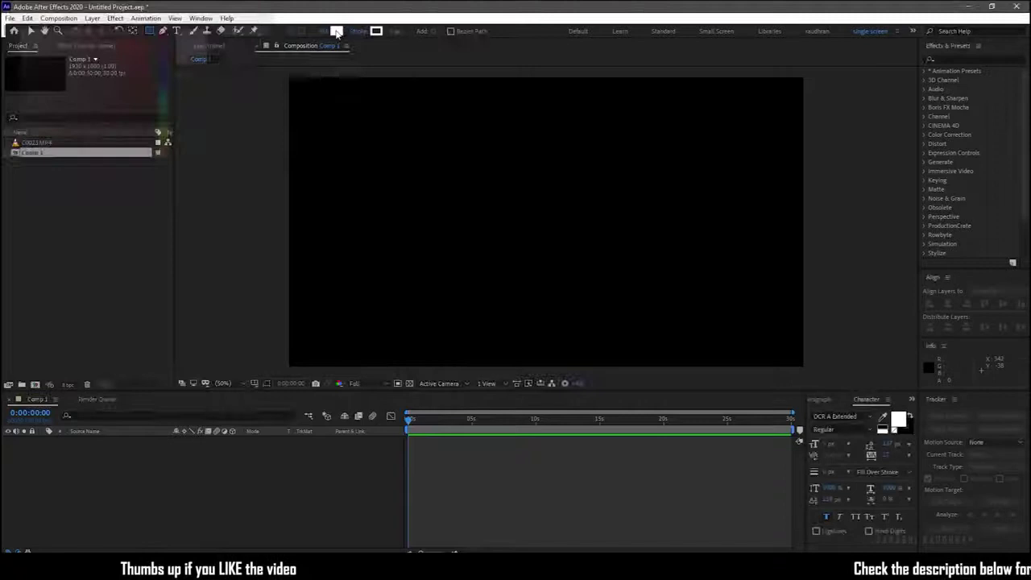
click(342, 34)
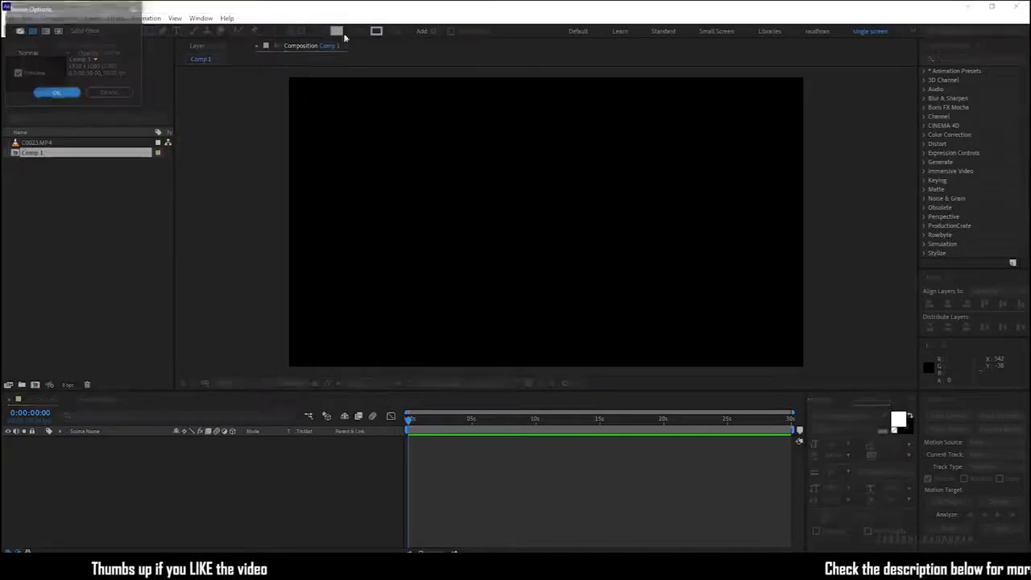
click(19, 31)
click(56, 93)
drag(391, 180, 432, 227)
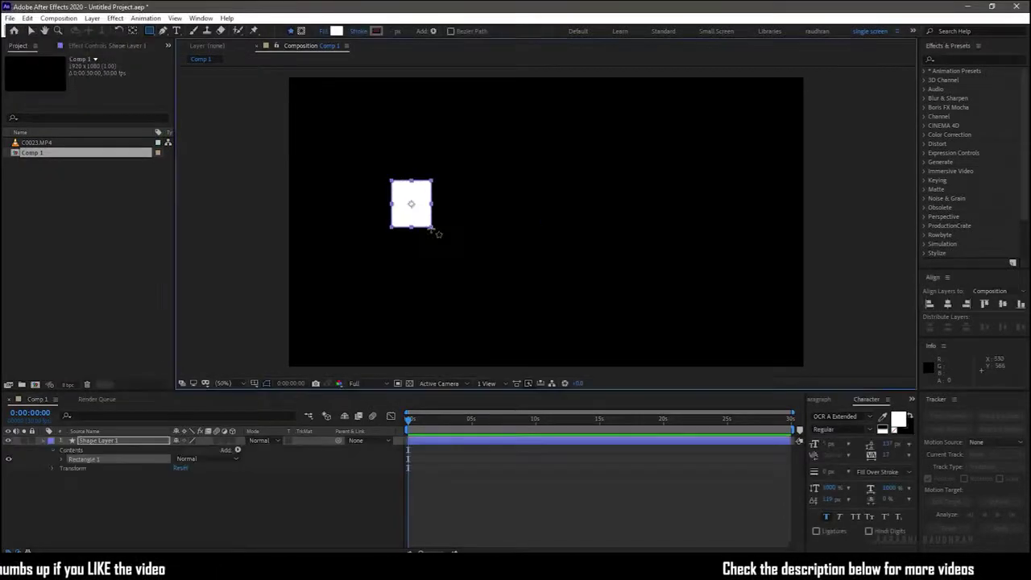
Shrink the rectangle's path size to 20.
click(60, 458)
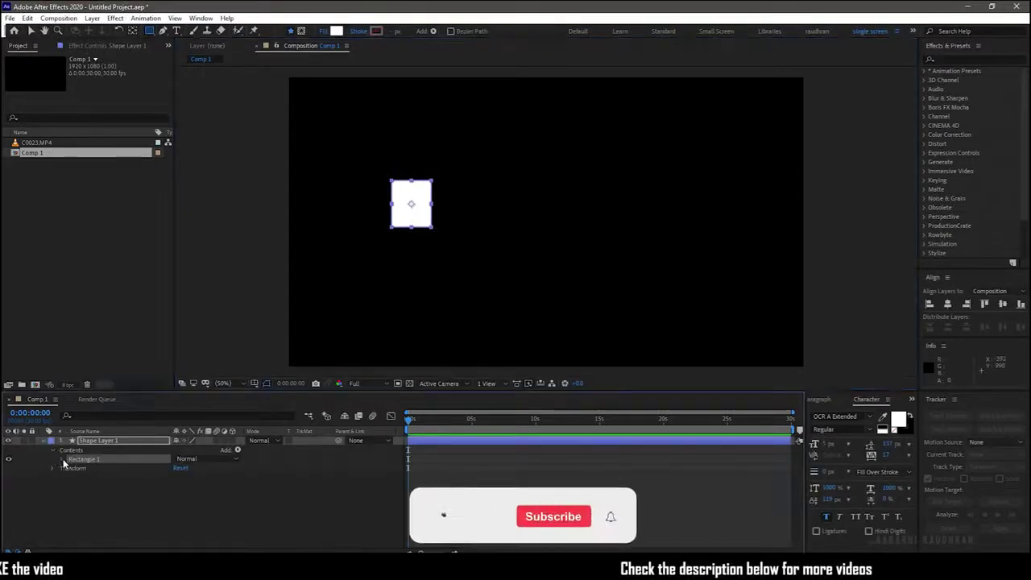
click(70, 468)
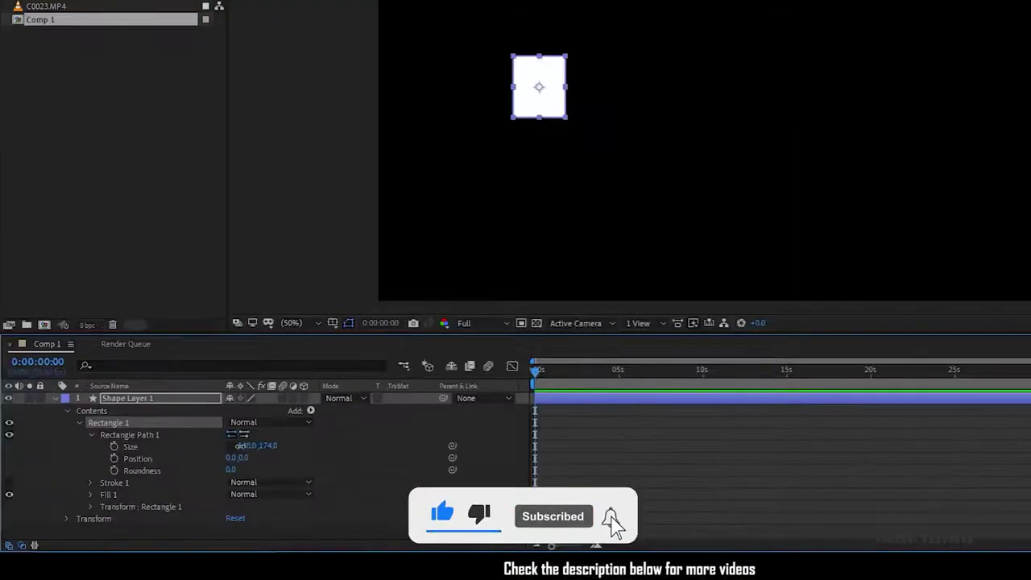
click(242, 446)
text(2)
key(Return)
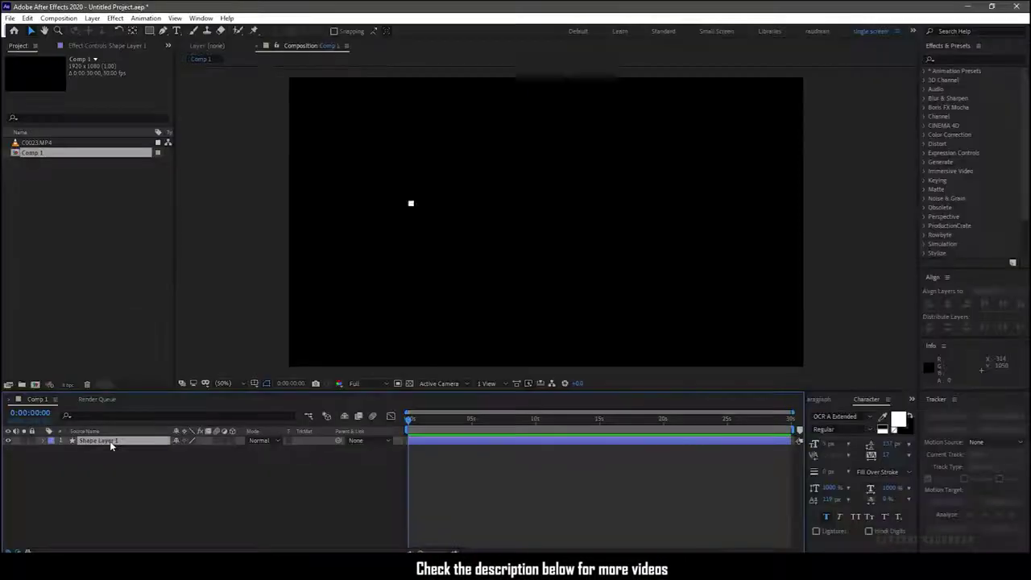
Rename the shape layer 'square 1'.
right_click(109, 440)
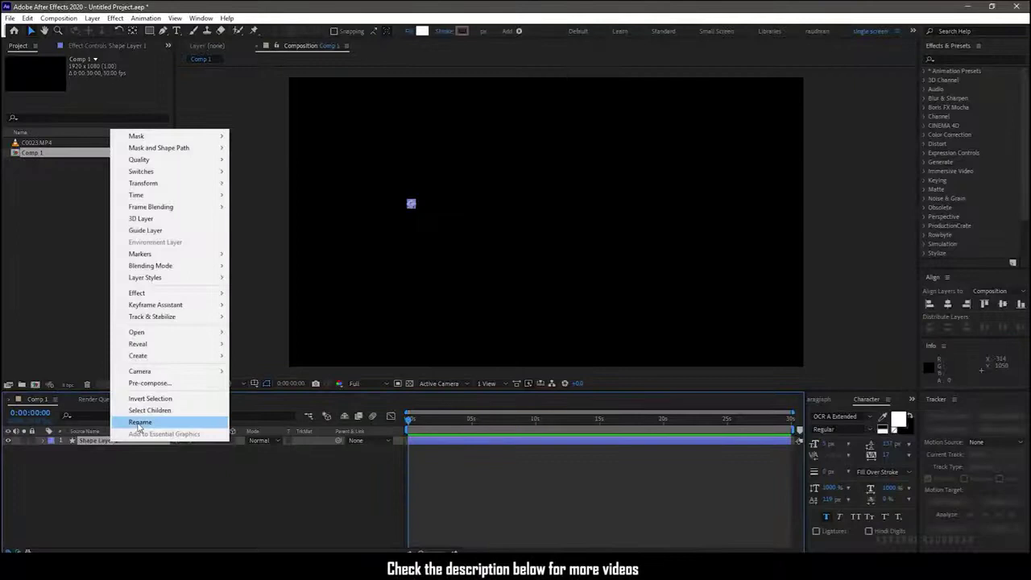
click(138, 421)
text(squar)
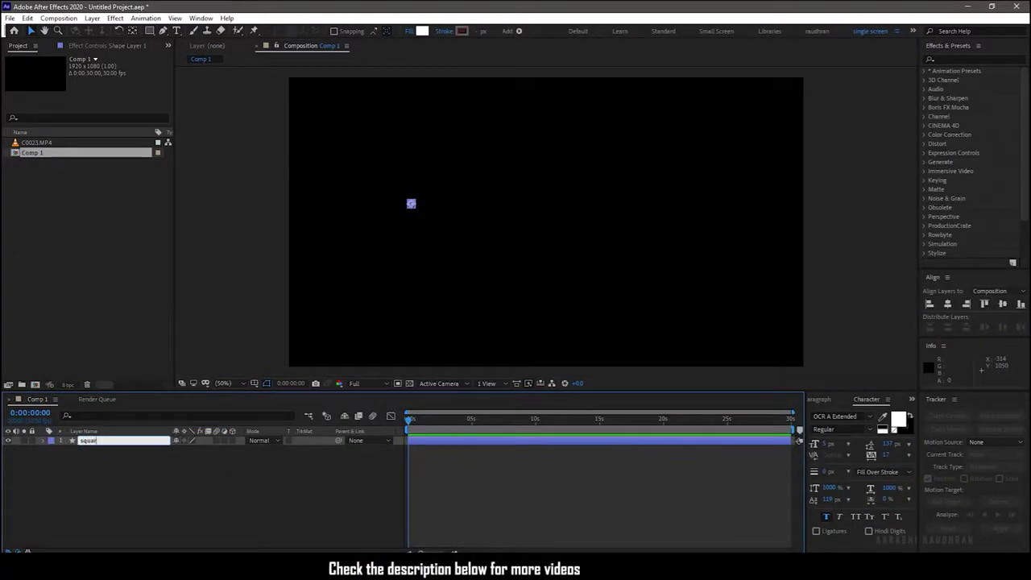
text(e 1)
Add a 100% Scale keyframe on square 1 at frame 8.
key(Return)
key(s)
key(equal)
key(equal)
key(equal)
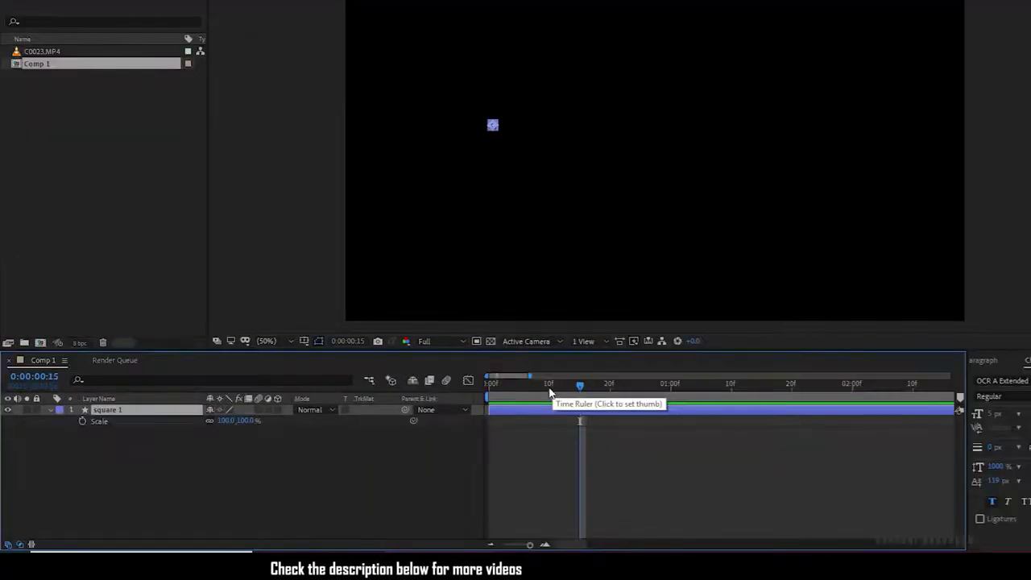
click(449, 420)
click(537, 385)
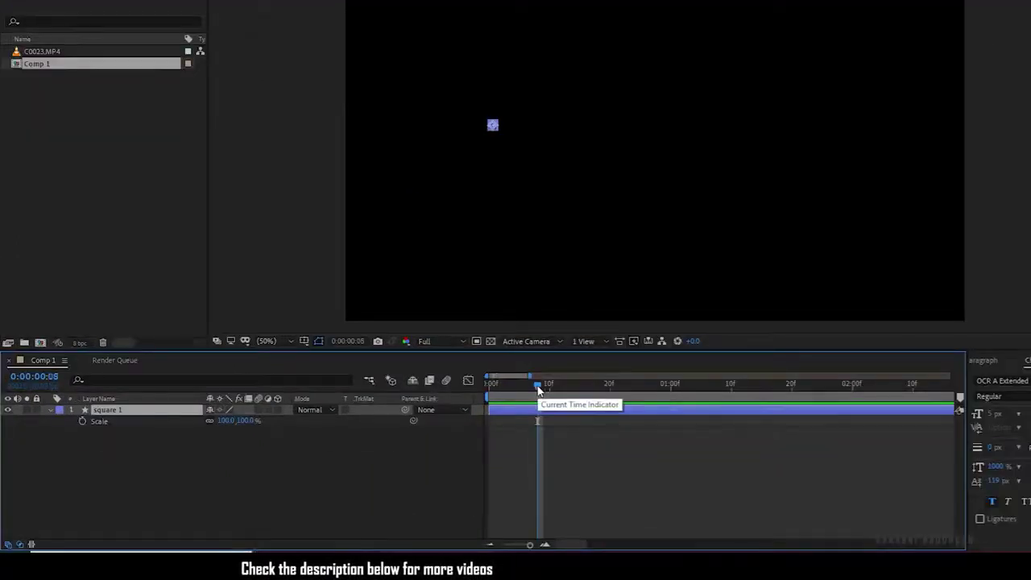
click(83, 421)
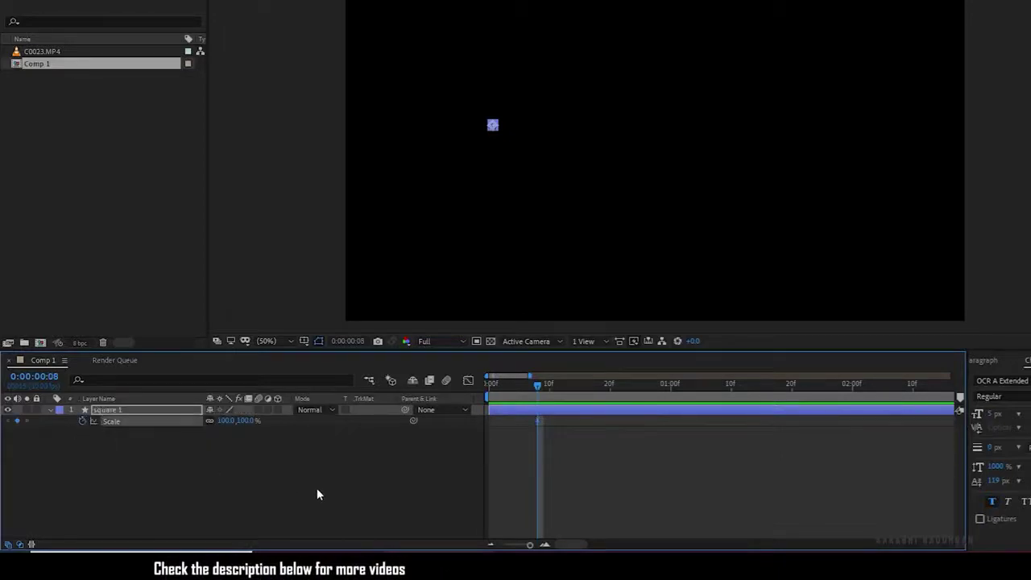
Set a small starting Scale of 10 at frame 0 and apply Easy Ease.
key(Home)
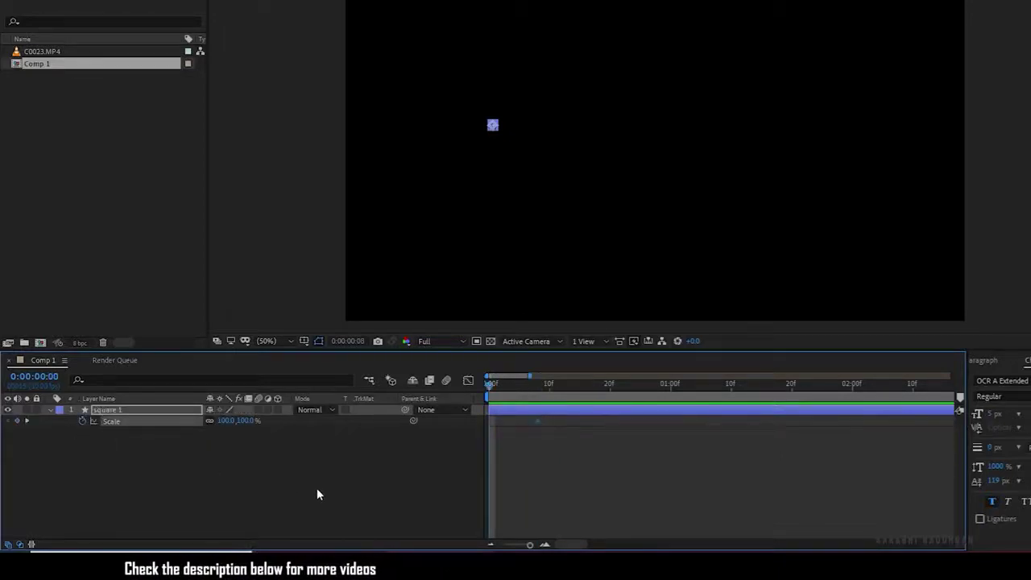
click(225, 420)
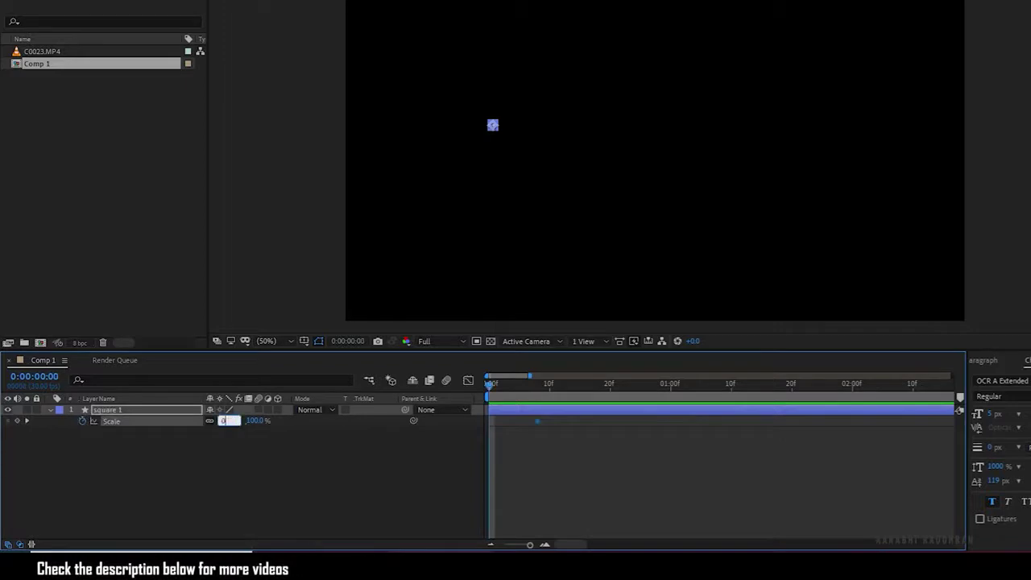
text(10)
key(Return)
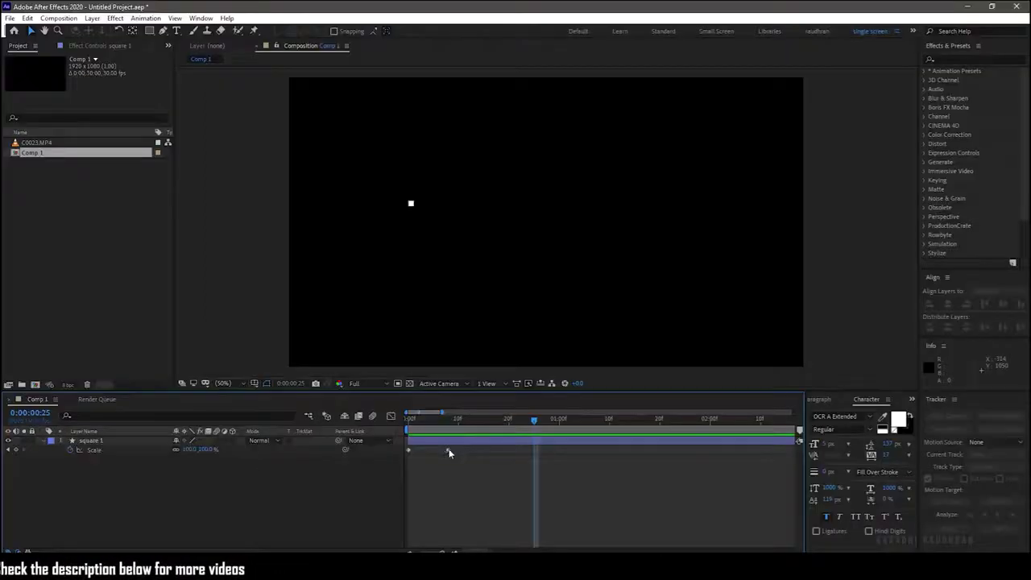
right_click(537, 420)
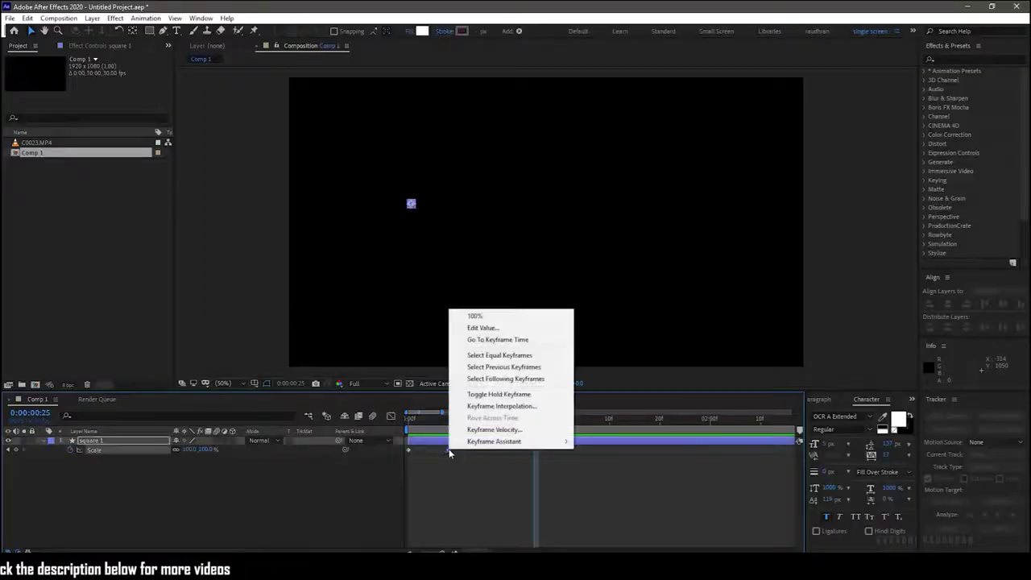
mouse_move(596, 414)
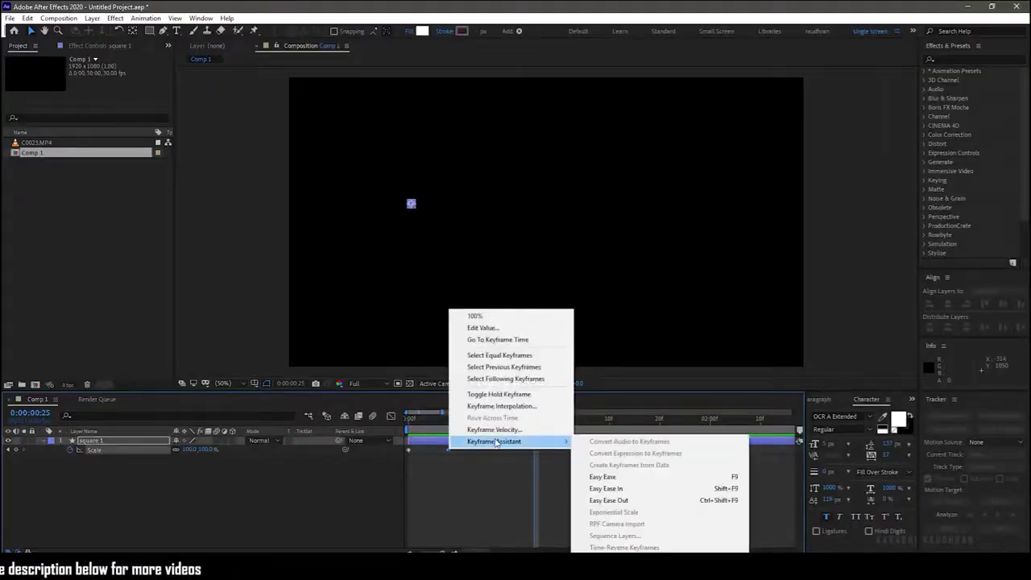
click(602, 477)
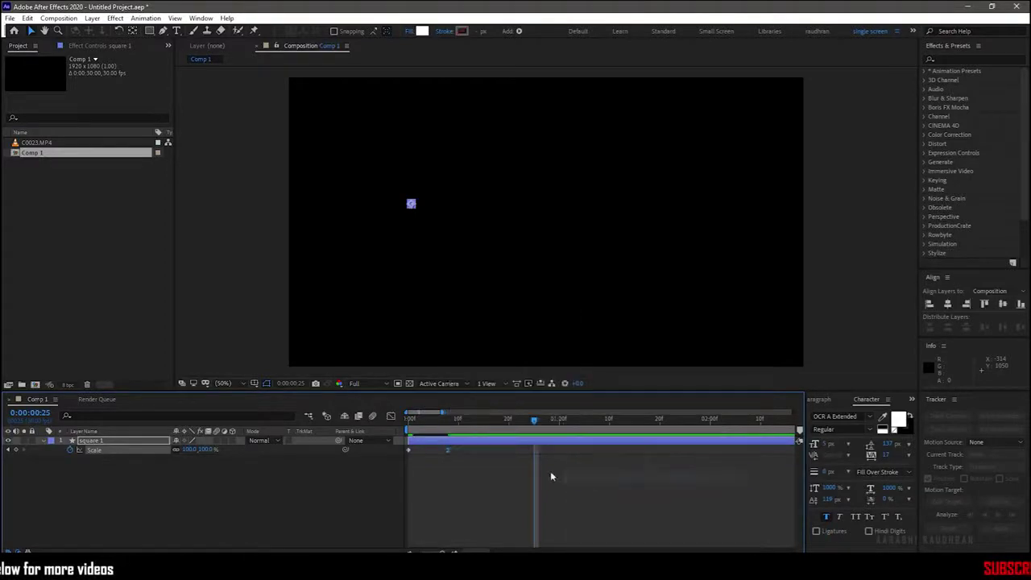
Duplicate the square as square 2 and give it a solid fill and solid outline.
key(ctrl+d)
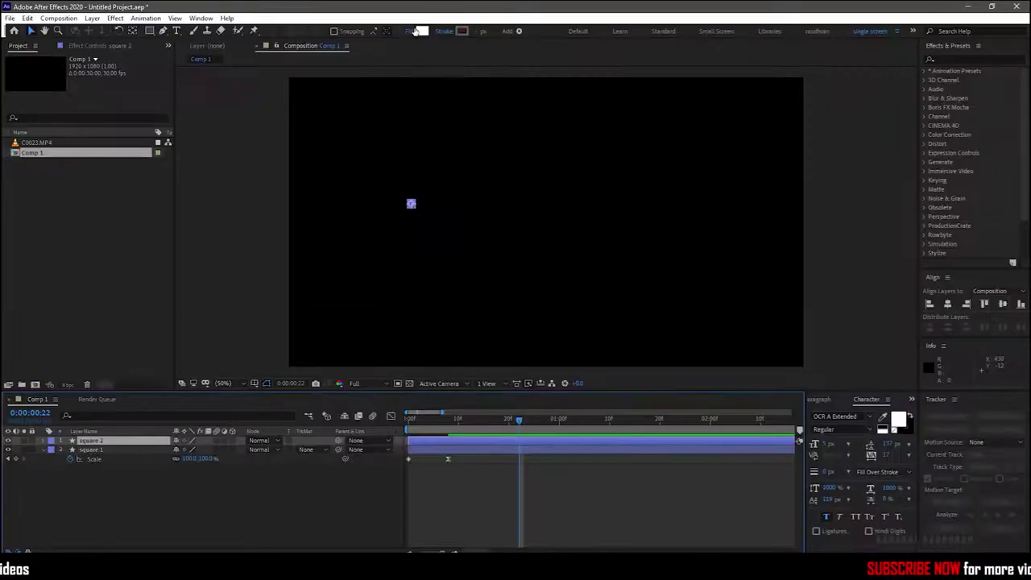
click(410, 33)
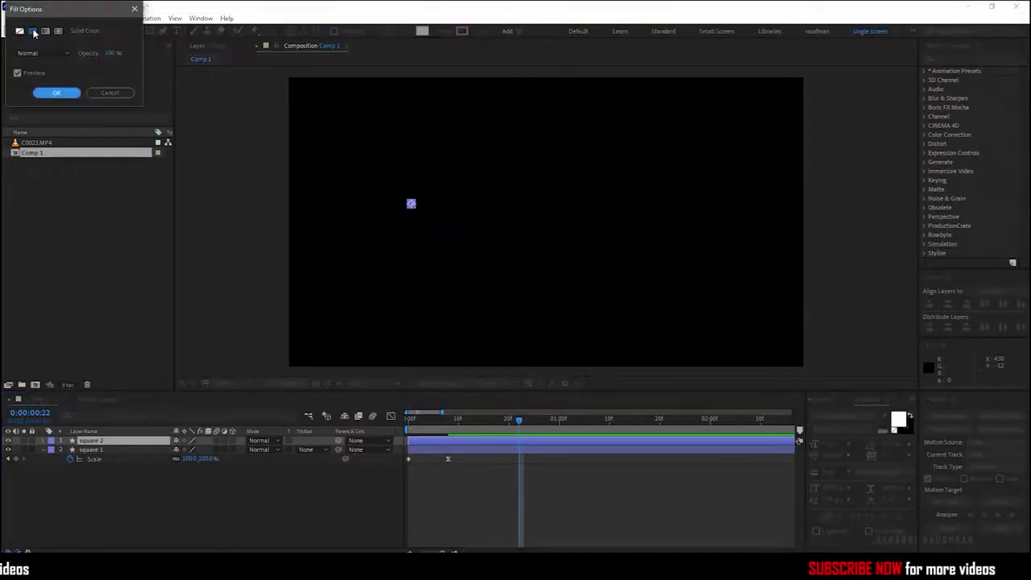
click(56, 93)
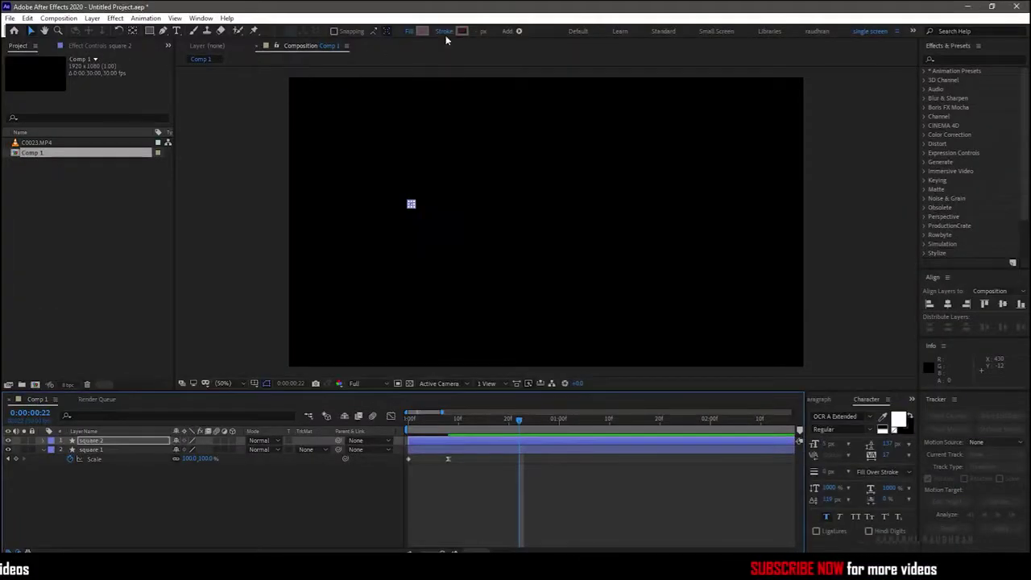
click(444, 32)
click(32, 31)
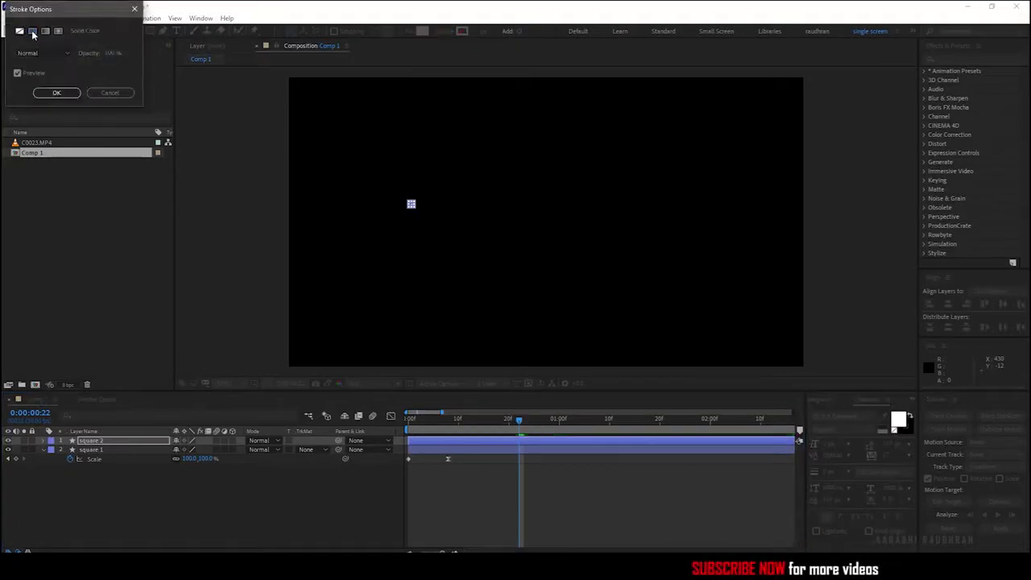
click(63, 93)
Set square 2's rectangle size to 40×40.
click(43, 441)
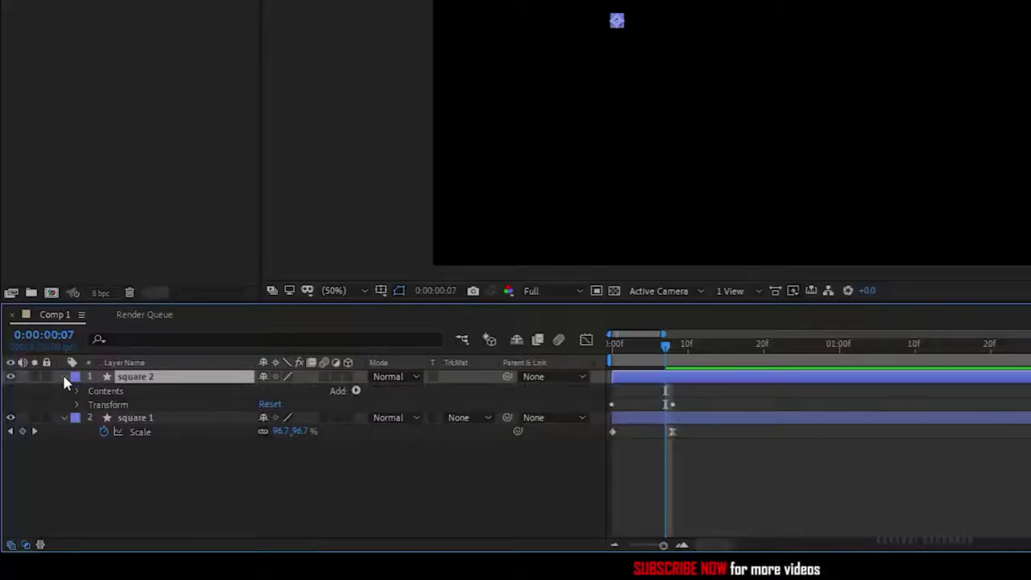
click(74, 390)
click(92, 404)
click(103, 418)
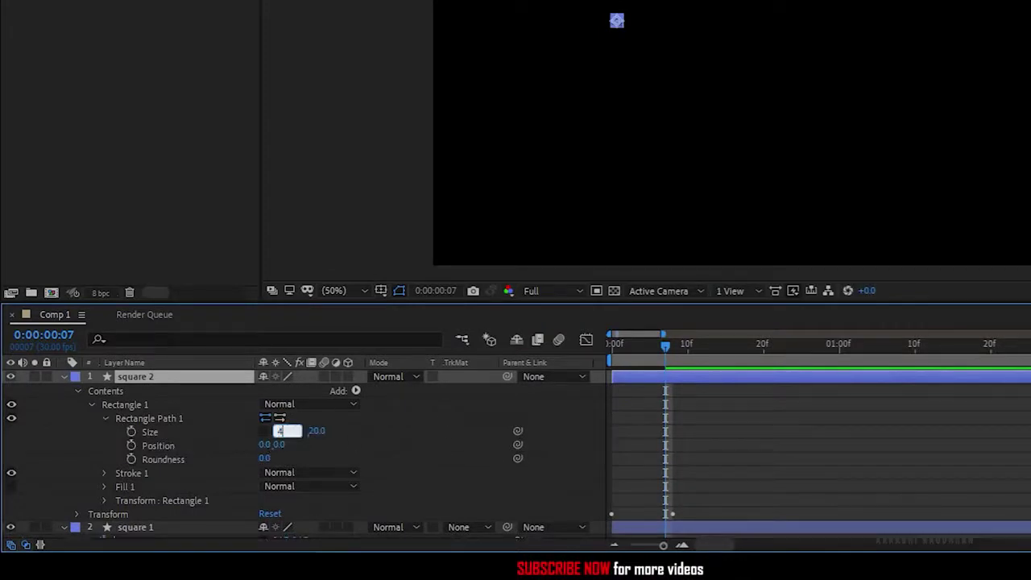
text(40)
key(Tab)
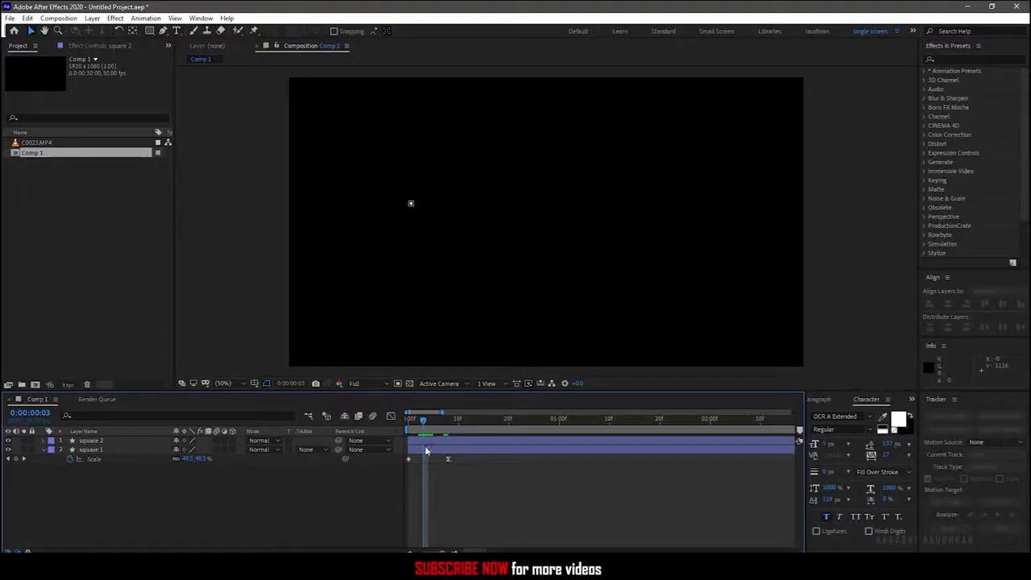
click(426, 443)
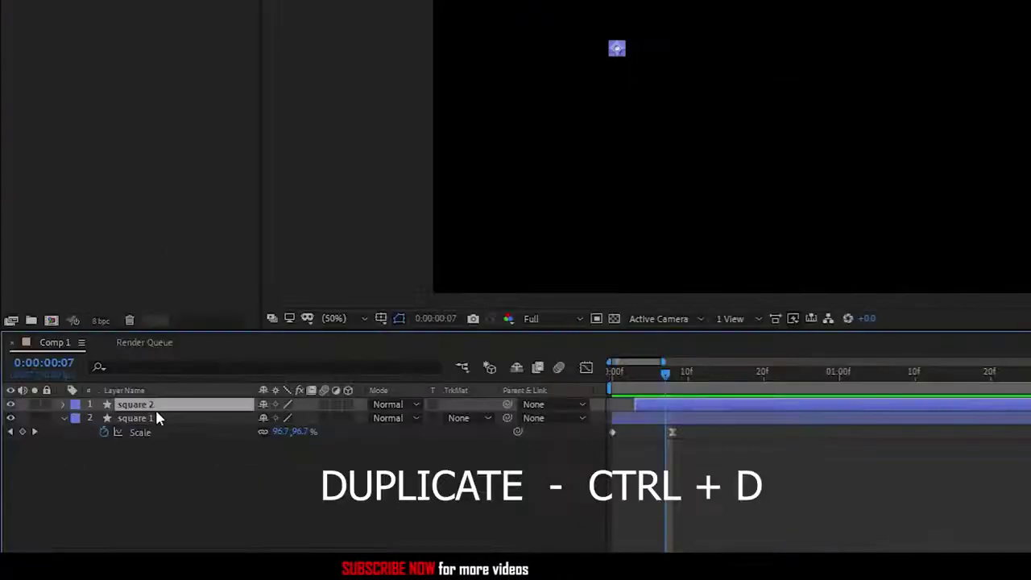
Duplicate to square 3 and keyframe its Opacity from 100% down to 0% at frame 23.
key(ctrl+d)
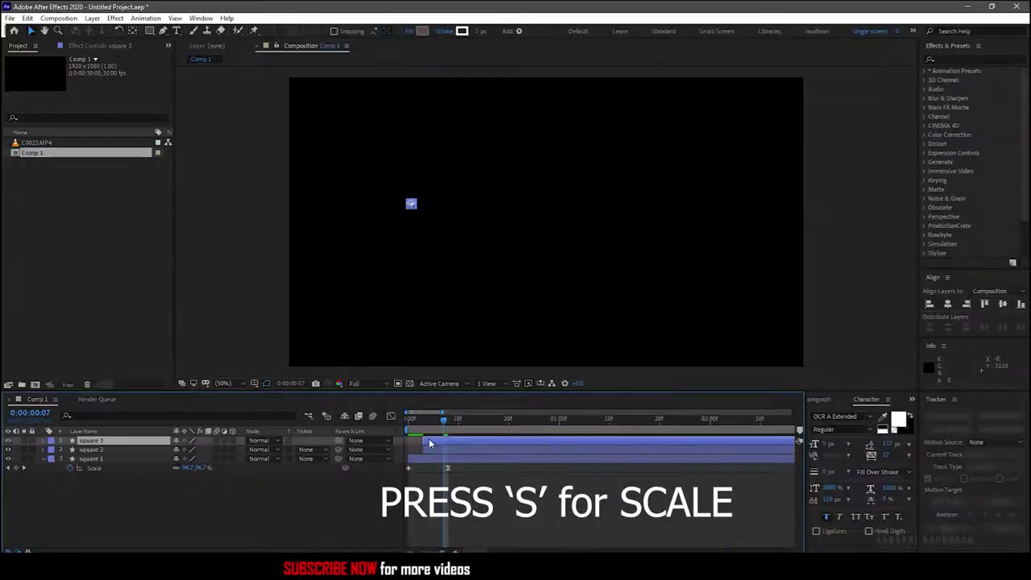
key(s)
key(shift+t)
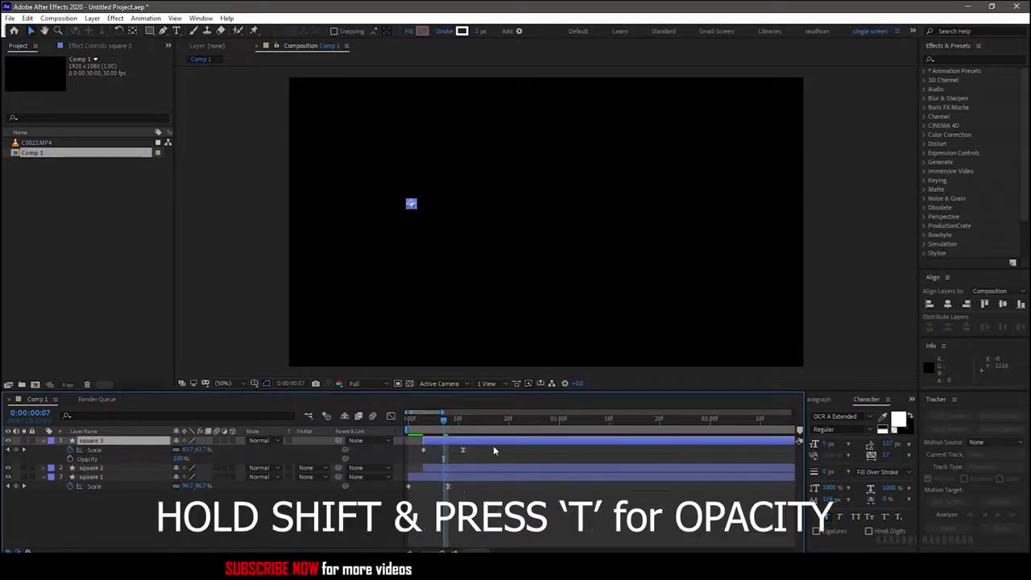
click(9, 449)
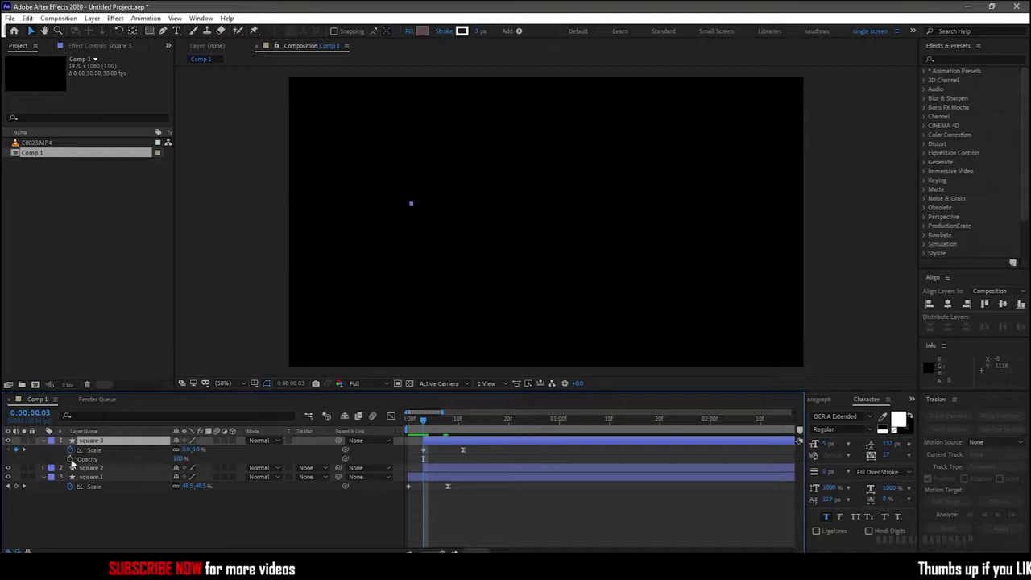
click(70, 459)
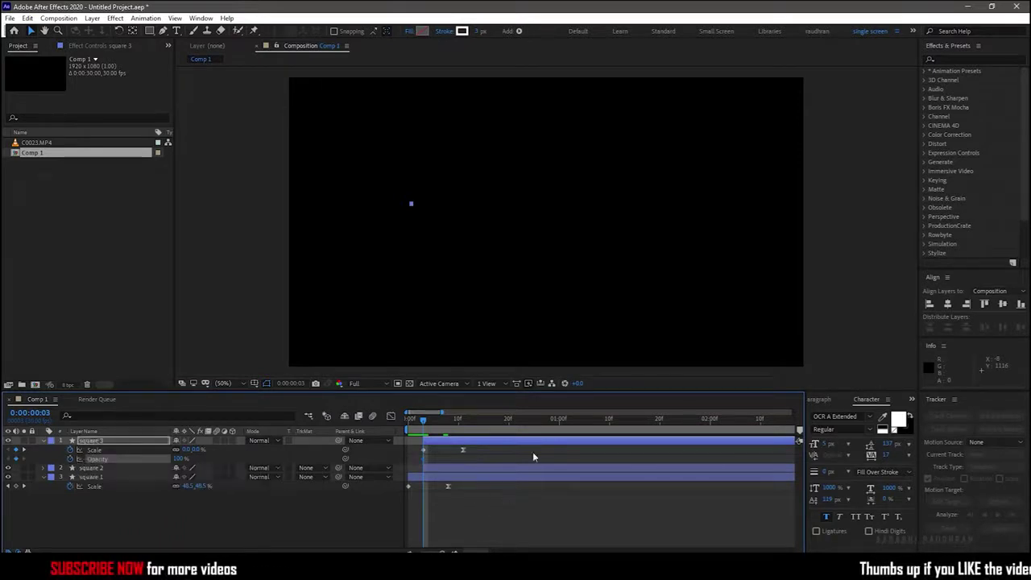
click(523, 420)
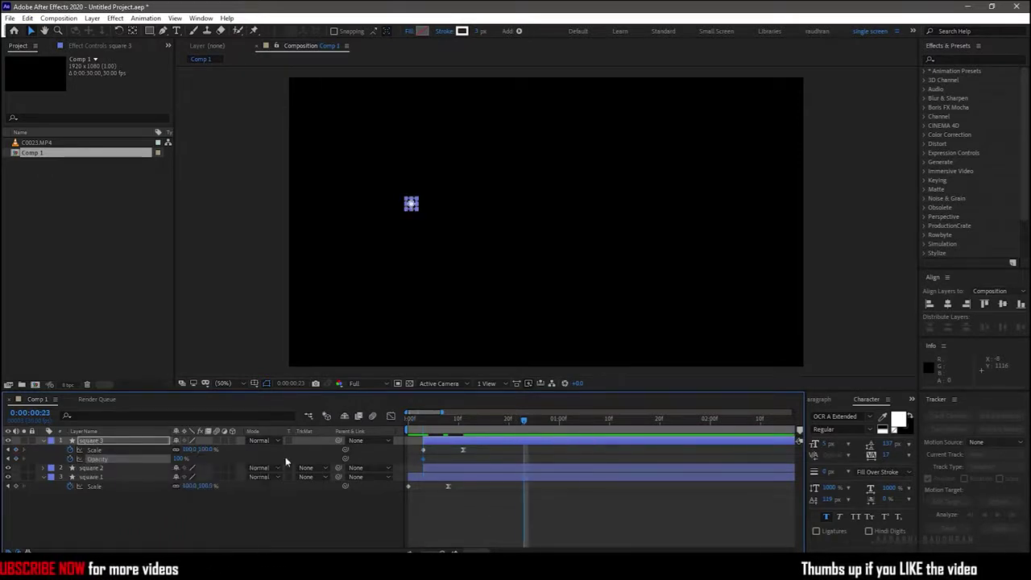
click(181, 459)
text(0)
key(Return)
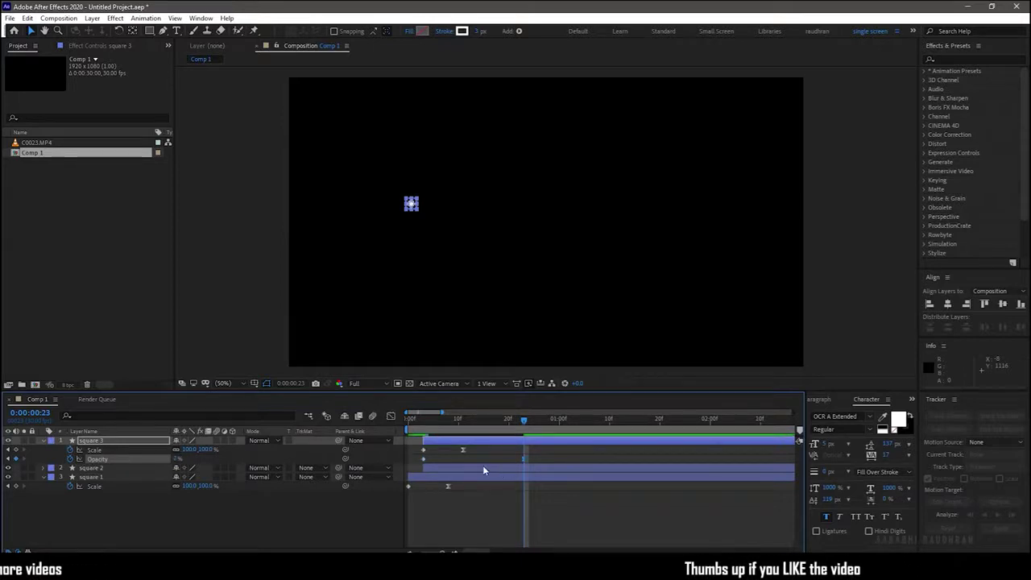
Set square 3's Scale to 150% at frame 11 and shift its layer one frame later.
key(j)
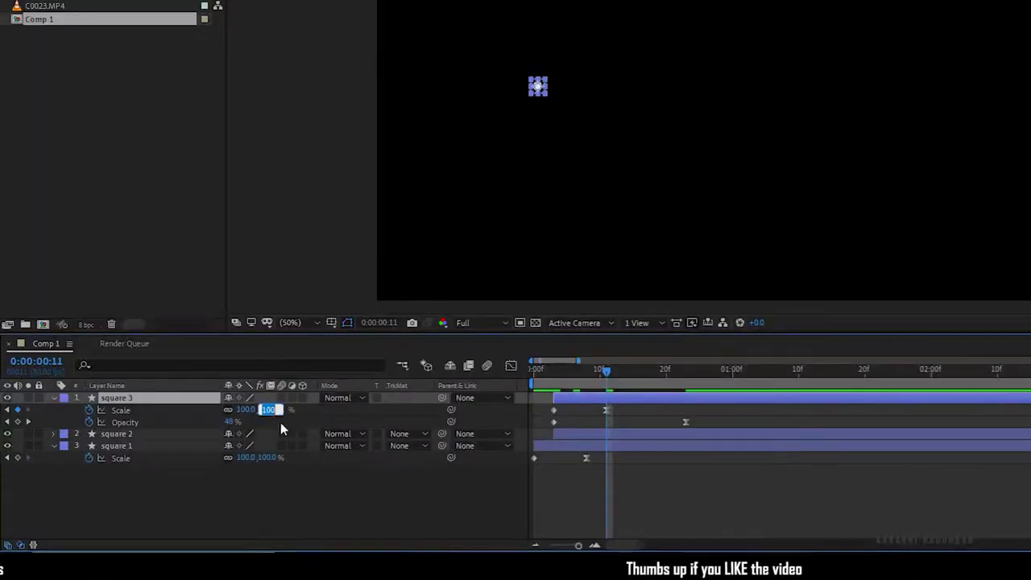
text(150)
key(Return)
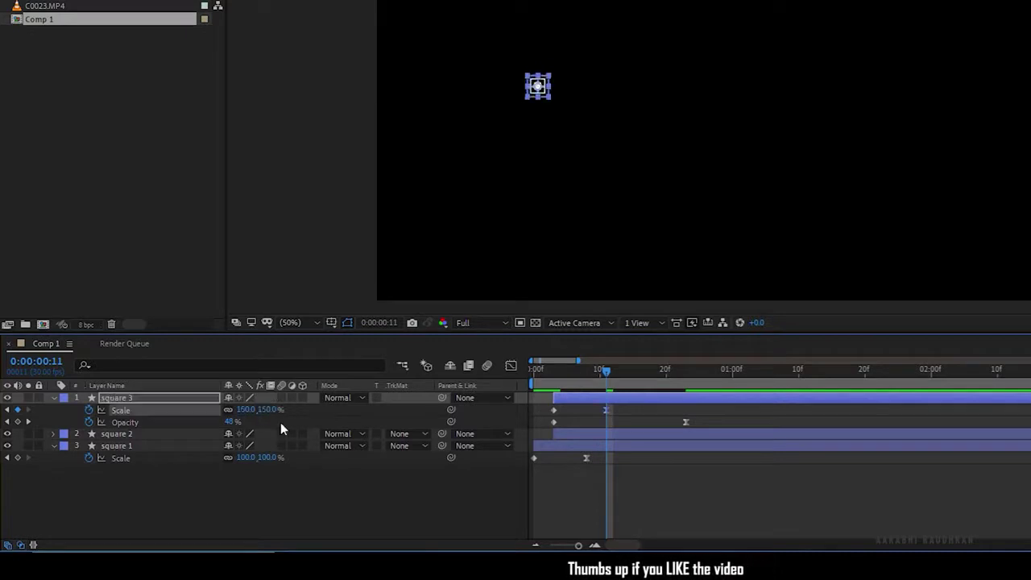
click(371, 505)
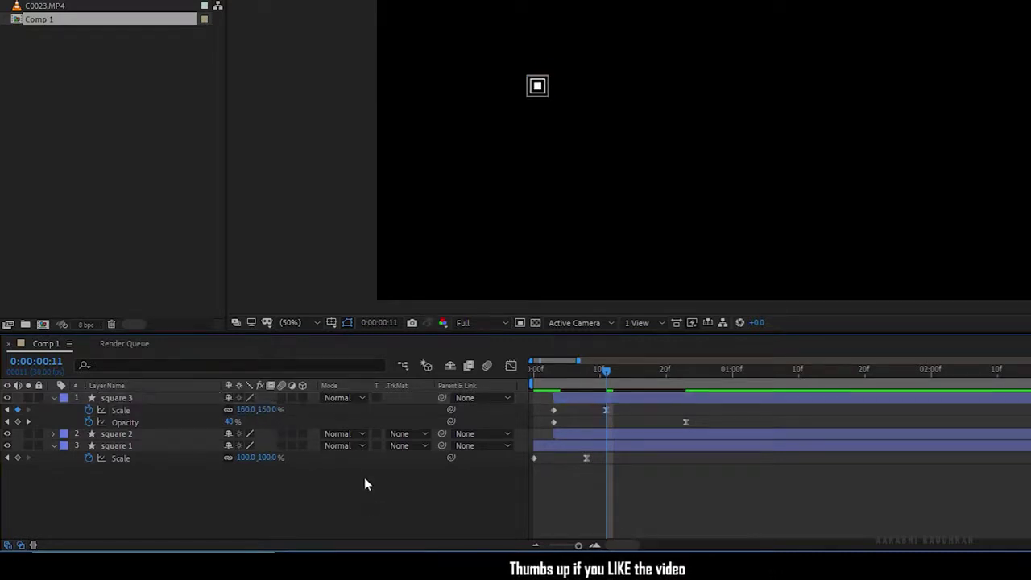
click(573, 371)
drag(571, 397, 546, 371)
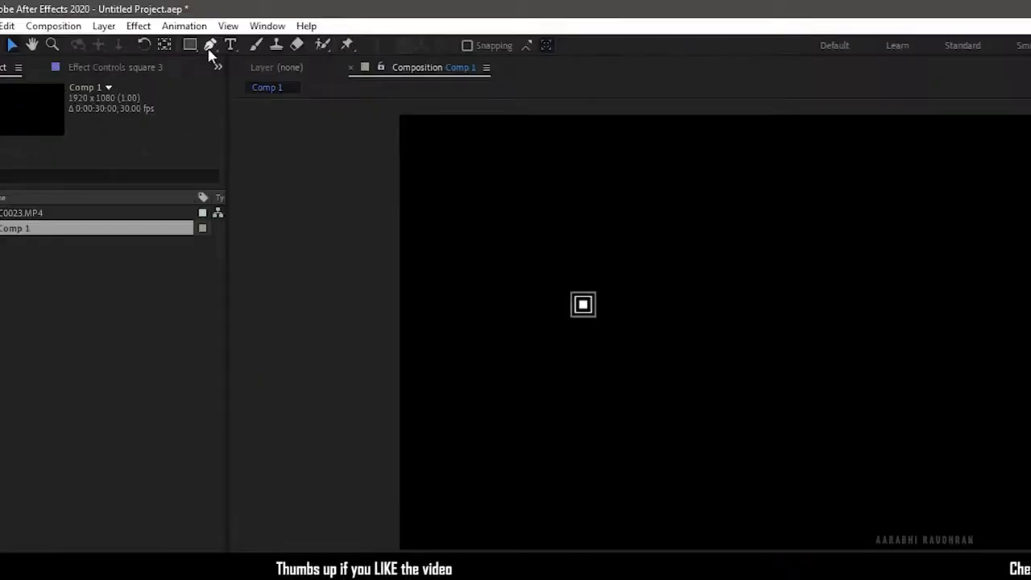
Pen-draw a line from the square running right, diagonally up, then right again.
click(163, 31)
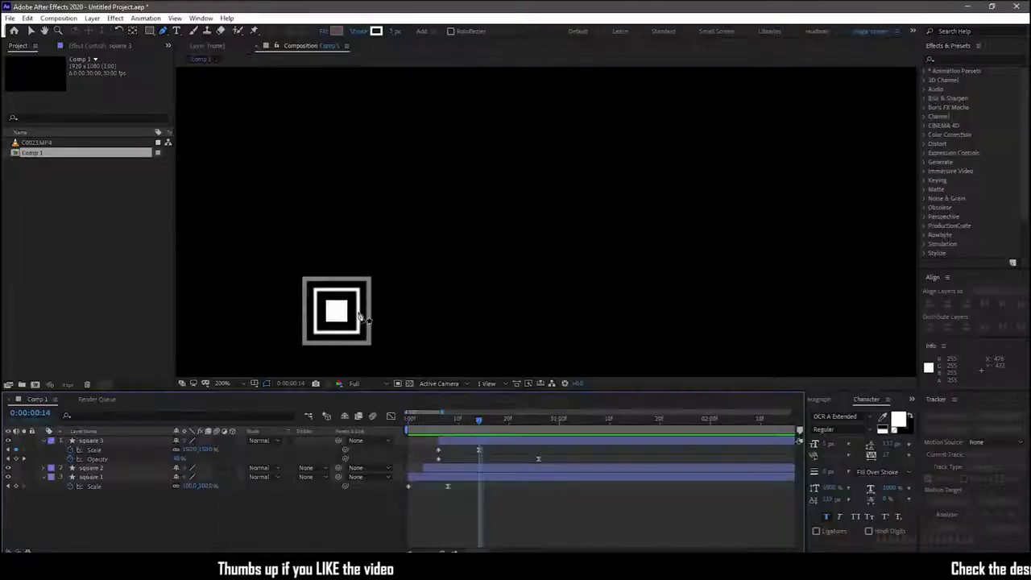
click(529, 311)
click(667, 236)
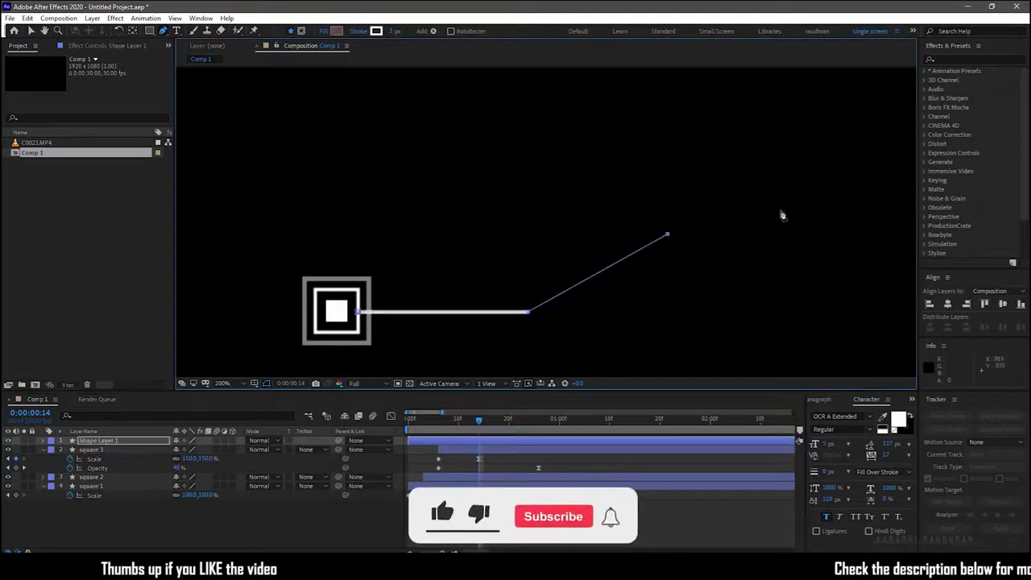
click(873, 234)
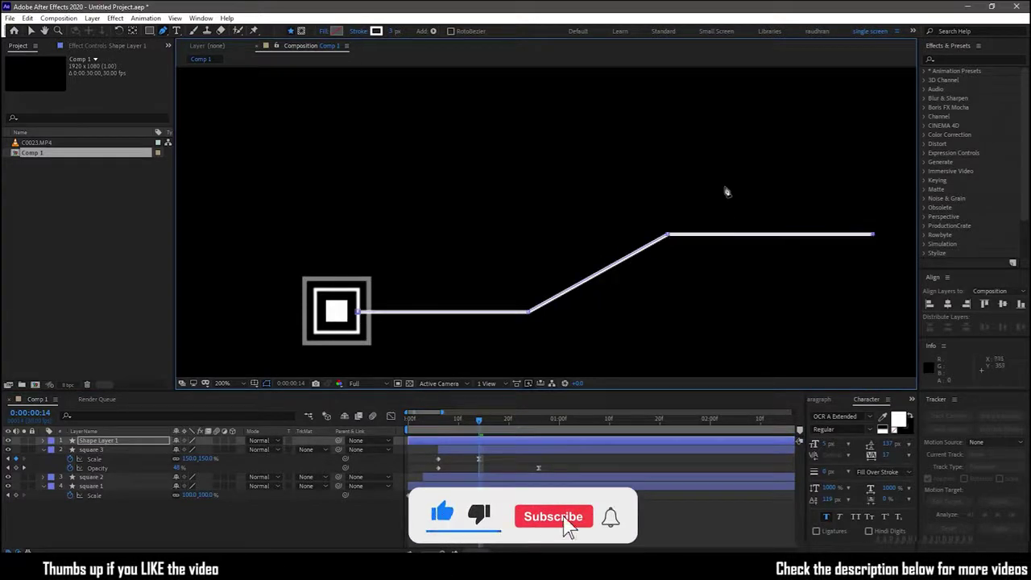
right_click(128, 441)
click(151, 422)
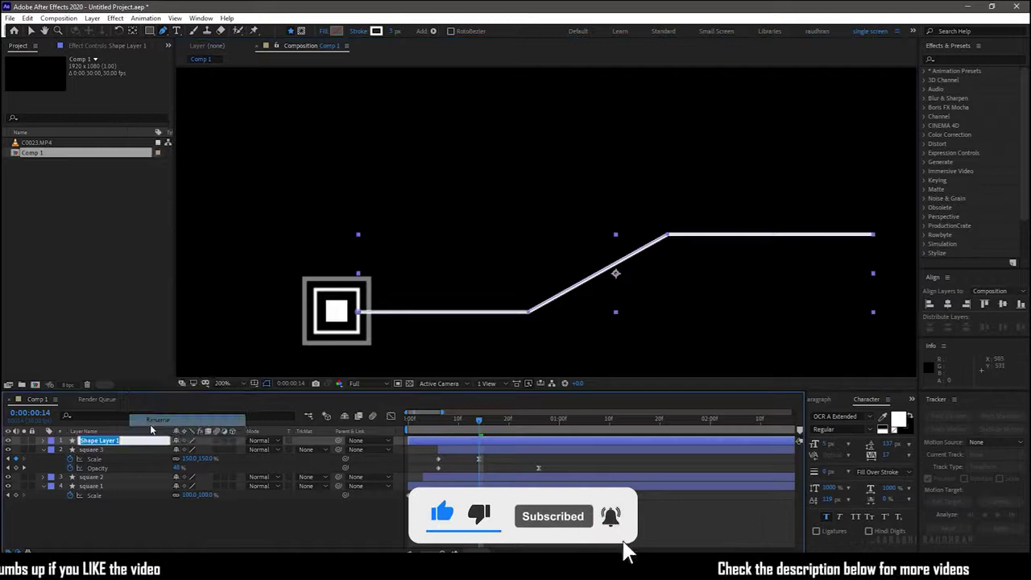
Rename the line layer 'stroke' and add Trim Paths to it.
text(stroke)
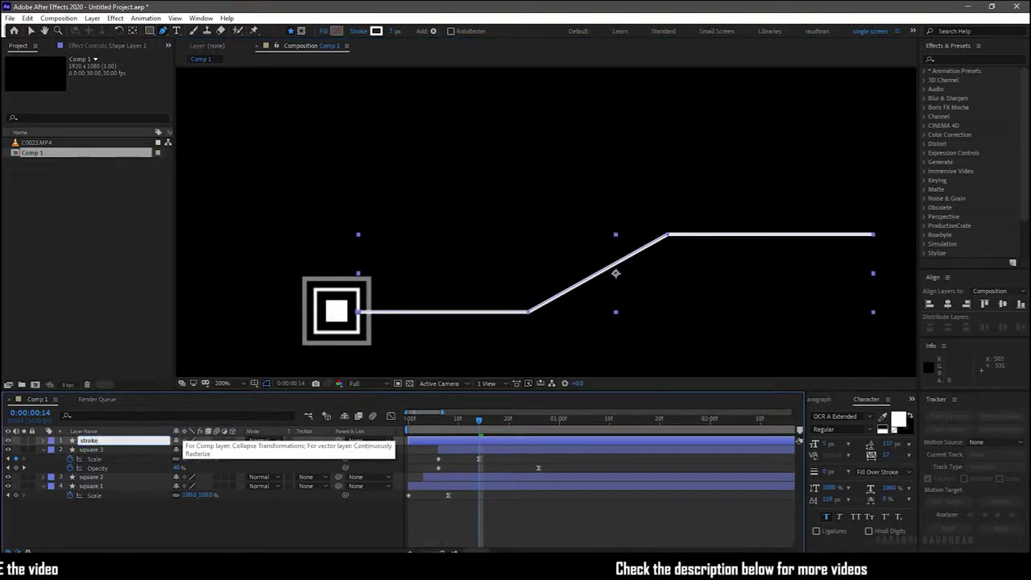
key(Return)
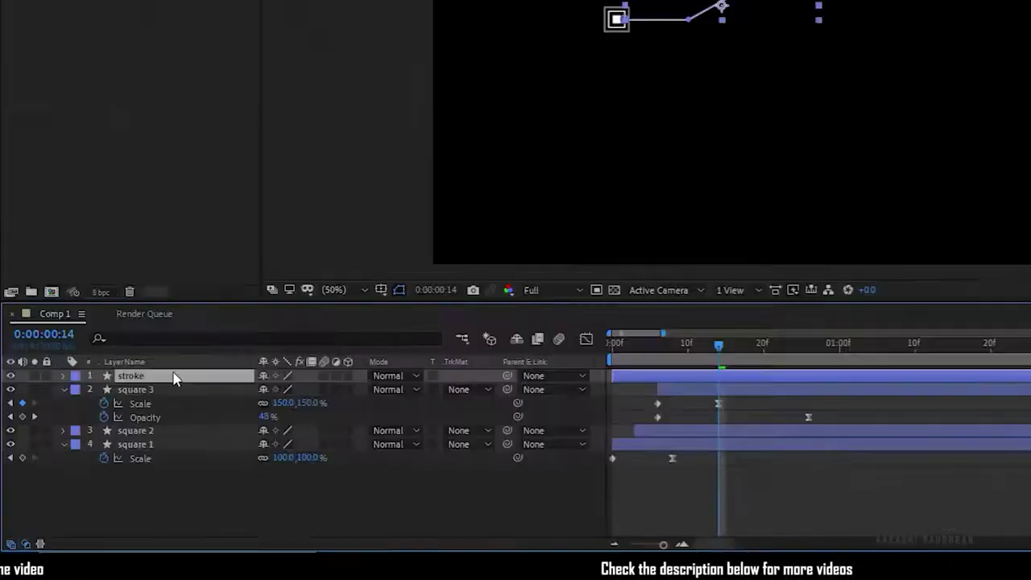
click(62, 376)
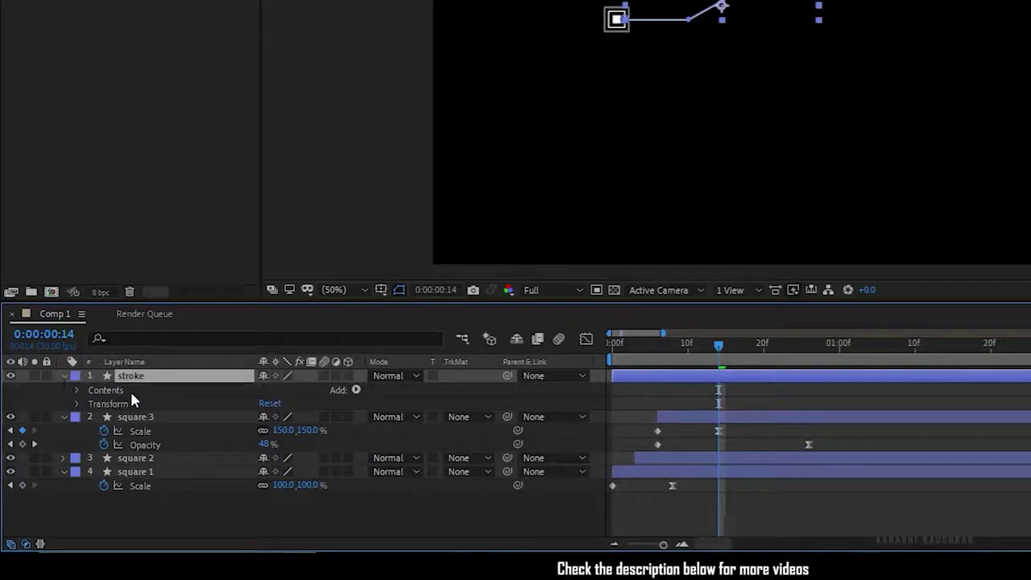
click(355, 391)
click(403, 300)
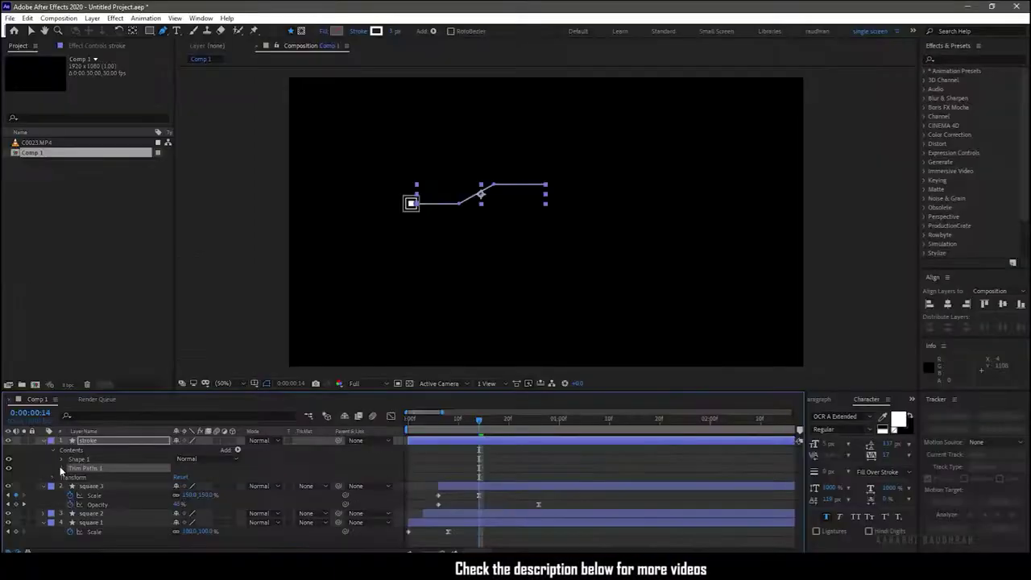
click(90, 418)
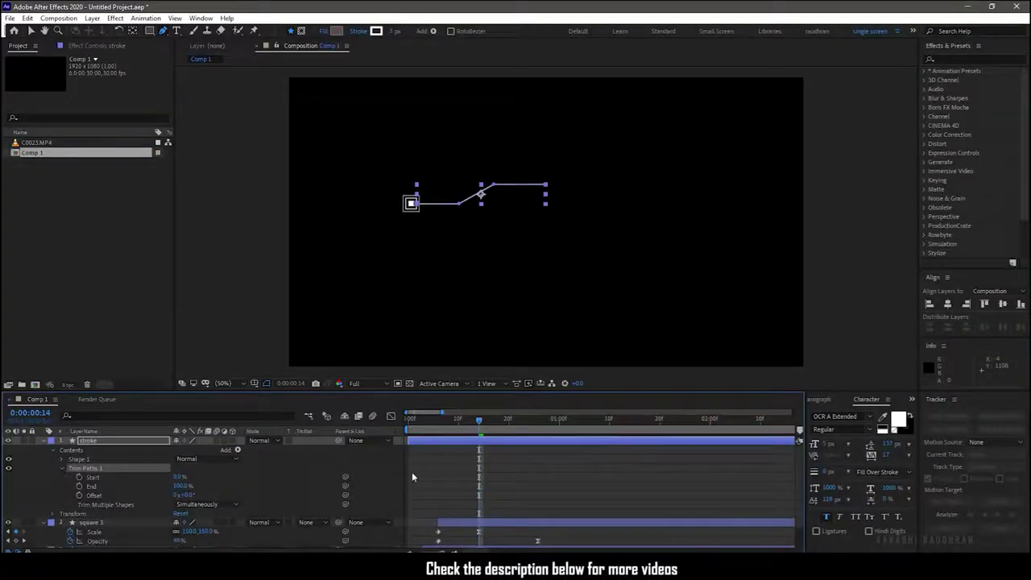
Keyframe Trim Paths End at 0% on frame 10 and 100% on frame 18.
drag(480, 422, 458, 422)
click(80, 485)
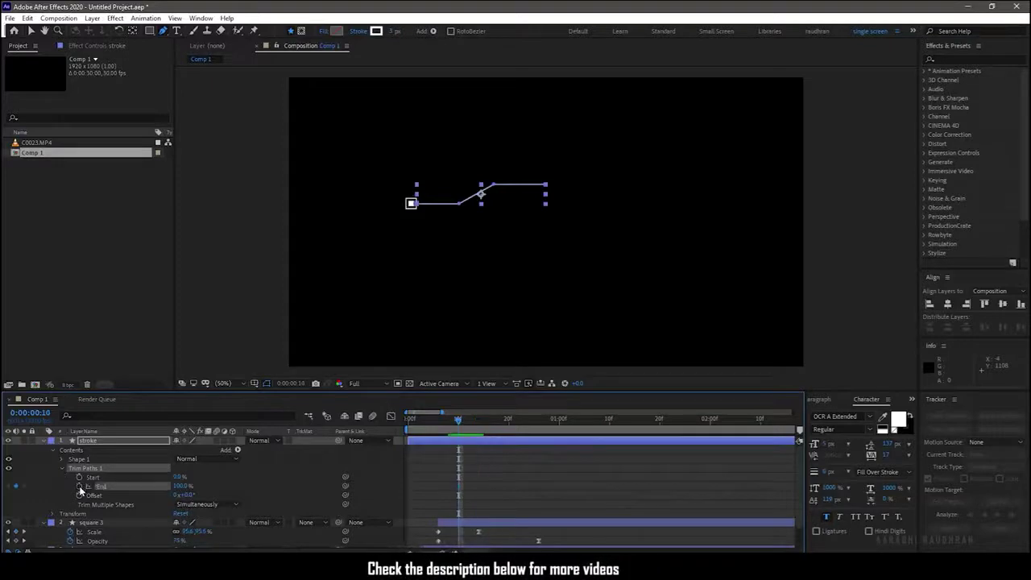
drag(178, 486, 137, 492)
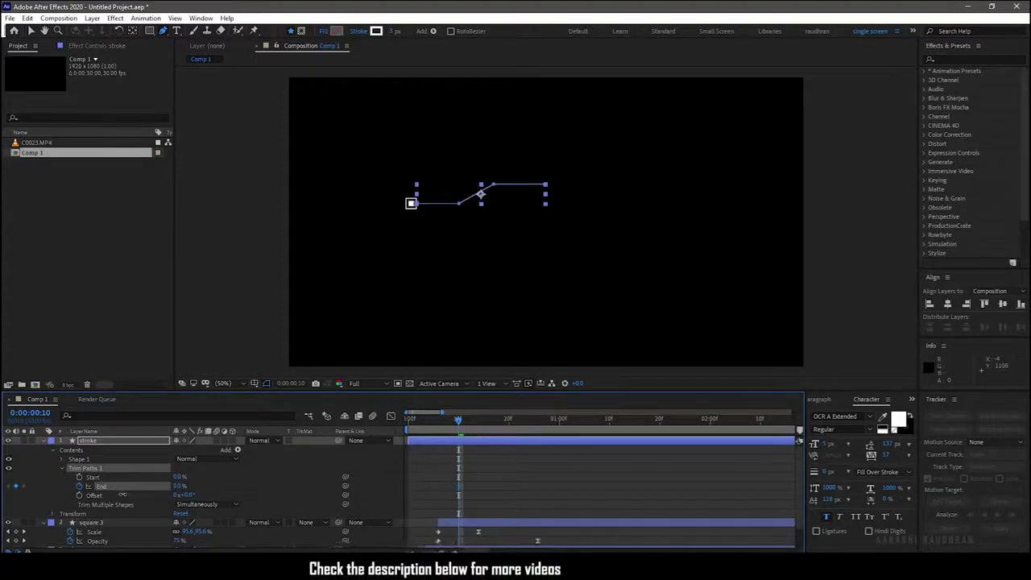
click(477, 429)
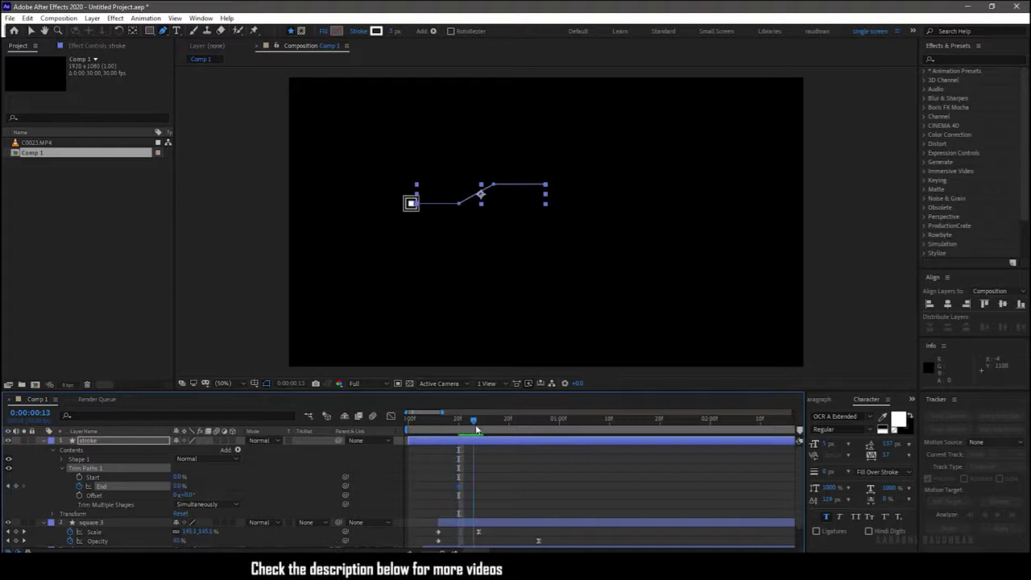
drag(477, 430, 499, 431)
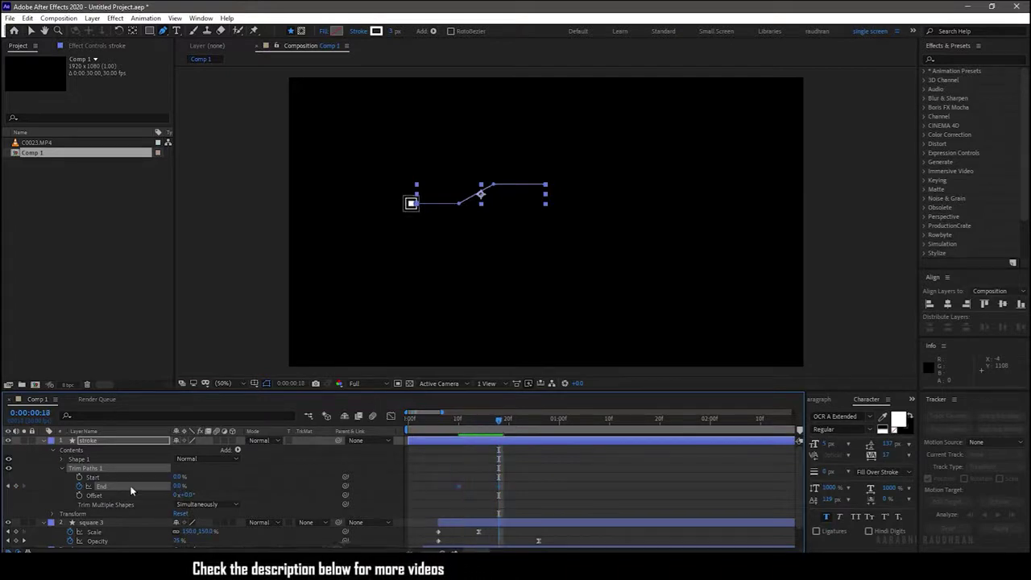
drag(178, 486, 351, 487)
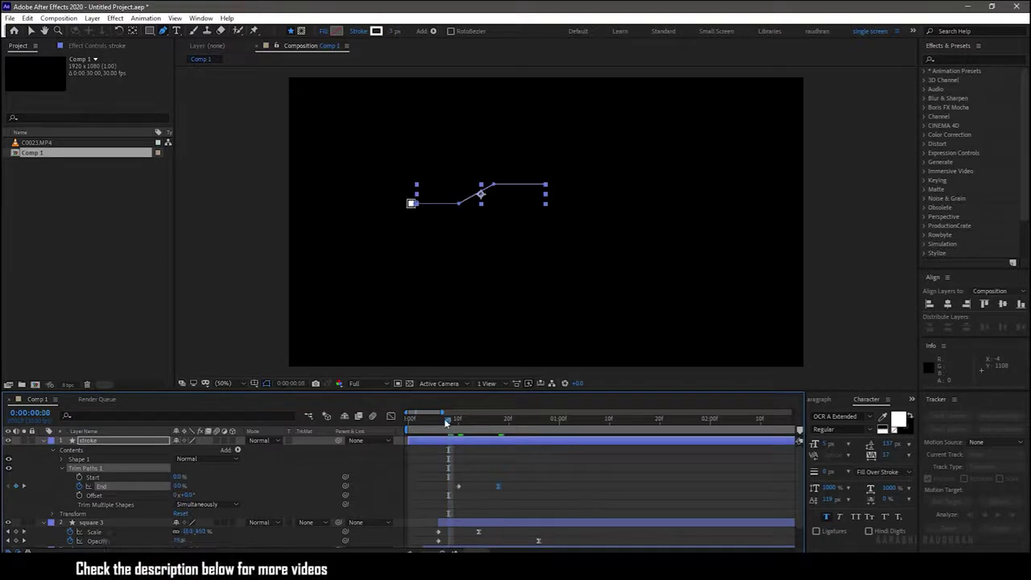
Move the 100% End keyframe to 01:10 and preview the line drawing on.
drag(499, 420, 609, 425)
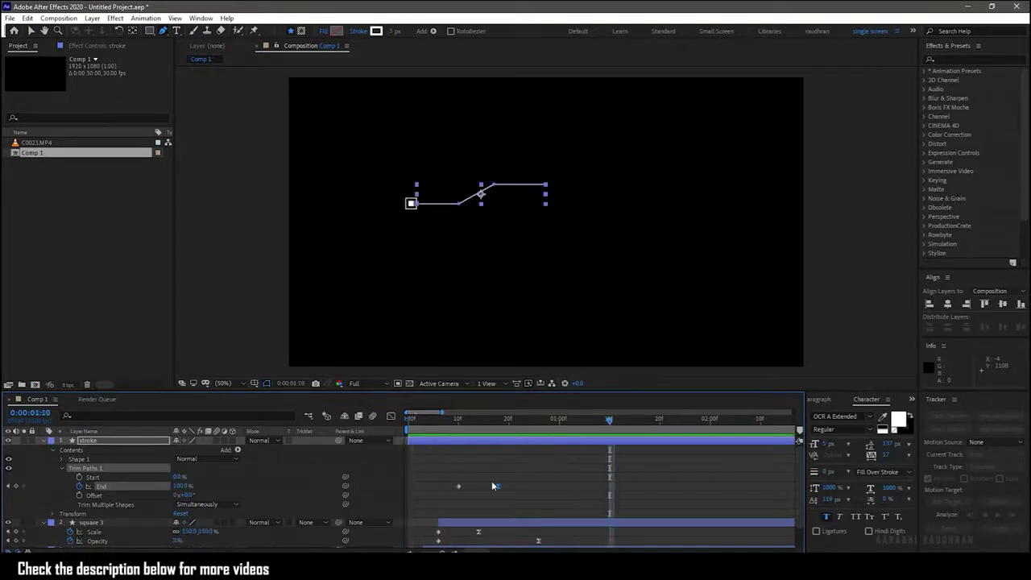
key(ctrl+x)
key(ctrl+v)
key(space)
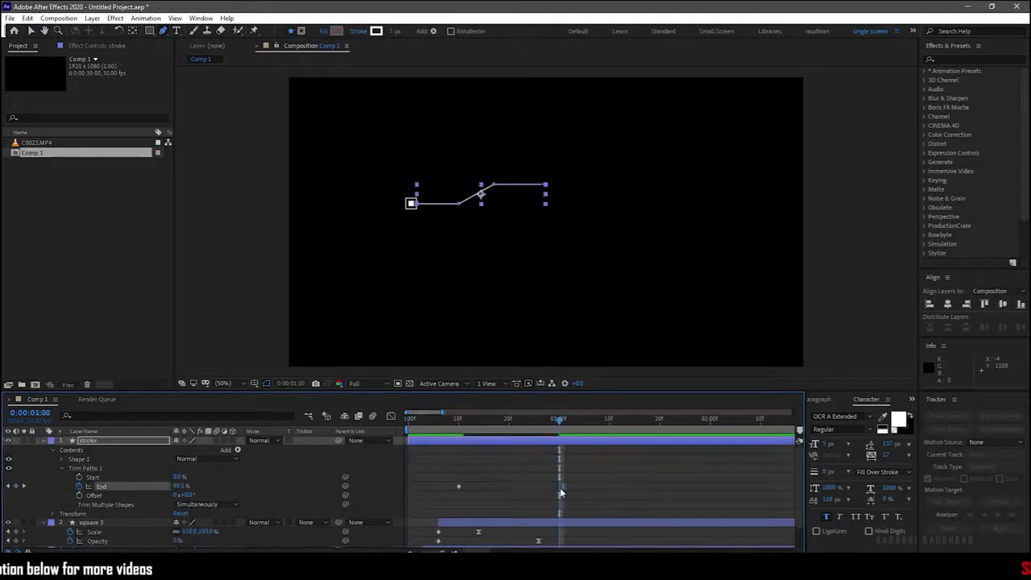
mouse_move(559, 421)
mouse_down()
mouse_move(419, 445)
mouse_move(603, 419)
mouse_move(569, 427)
mouse_up()
Add a STORK text layer and apply the Typewriter preset to it.
key(u)
click(293, 530)
right_click(294, 528)
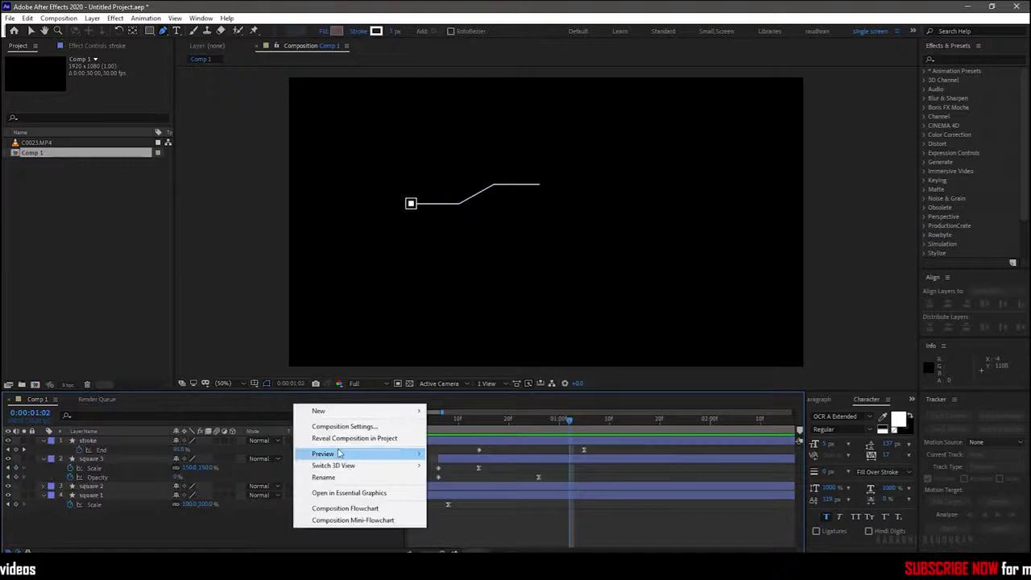
mouse_move(337, 413)
click(449, 426)
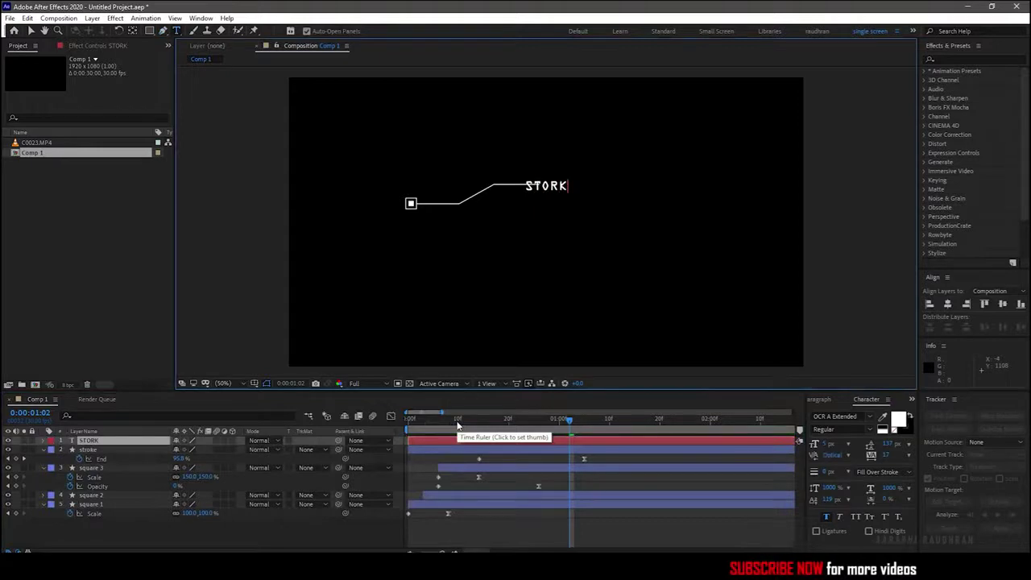
key(Escape)
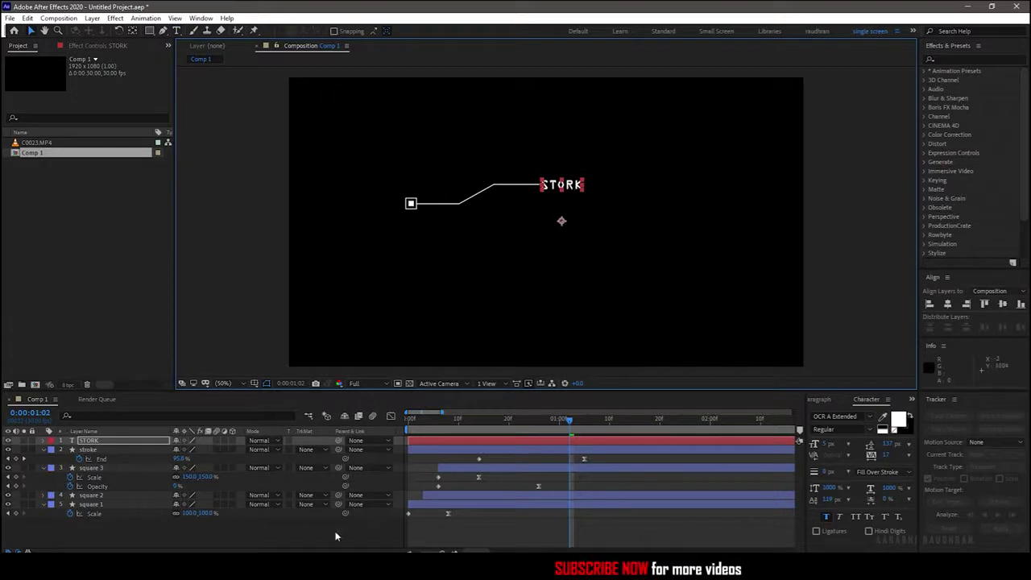
click(958, 56)
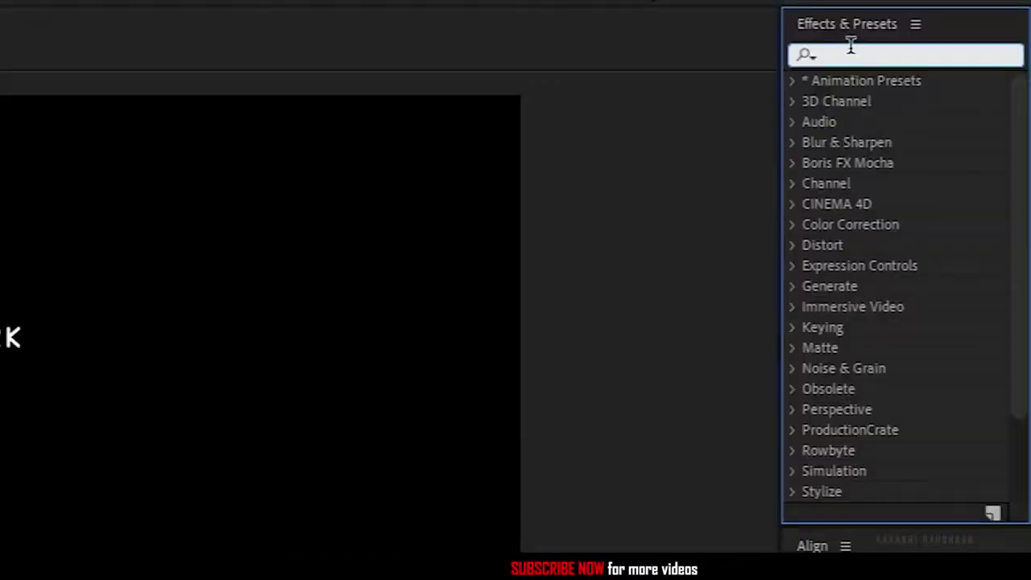
text(type)
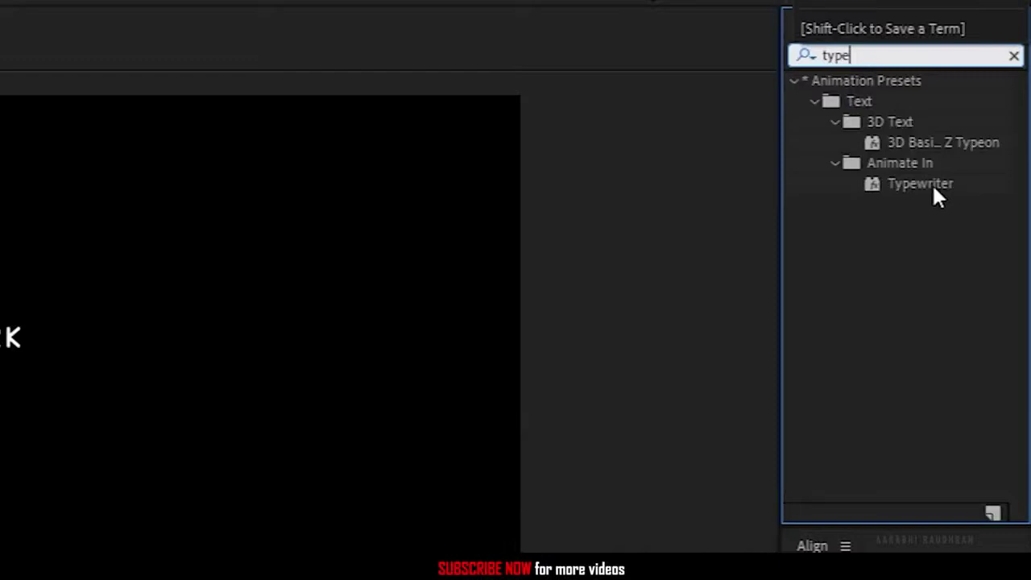
drag(932, 187, 125, 444)
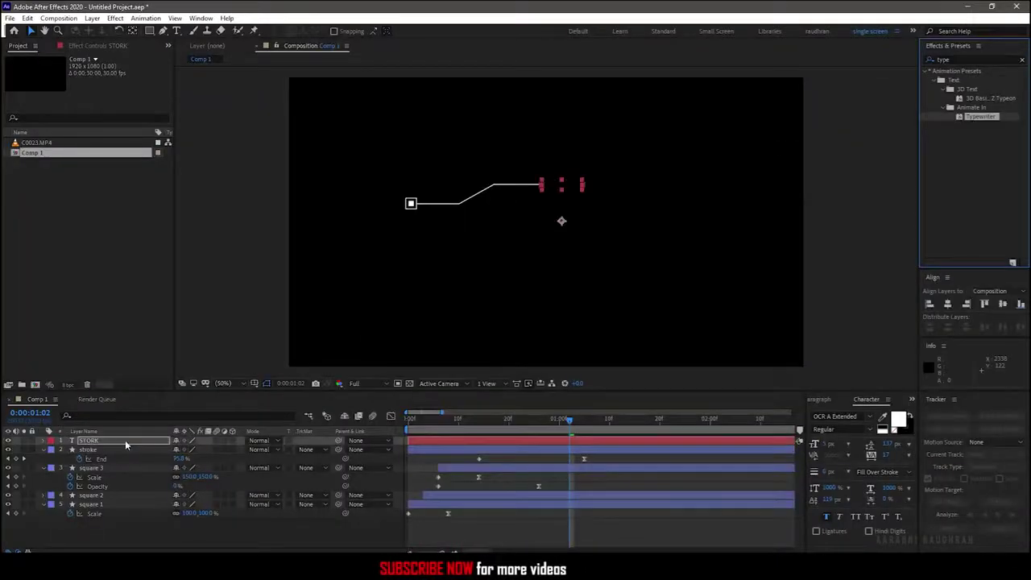
Reveal all callout keyframes, zoom the timeline out, and preview from the start.
key(u)
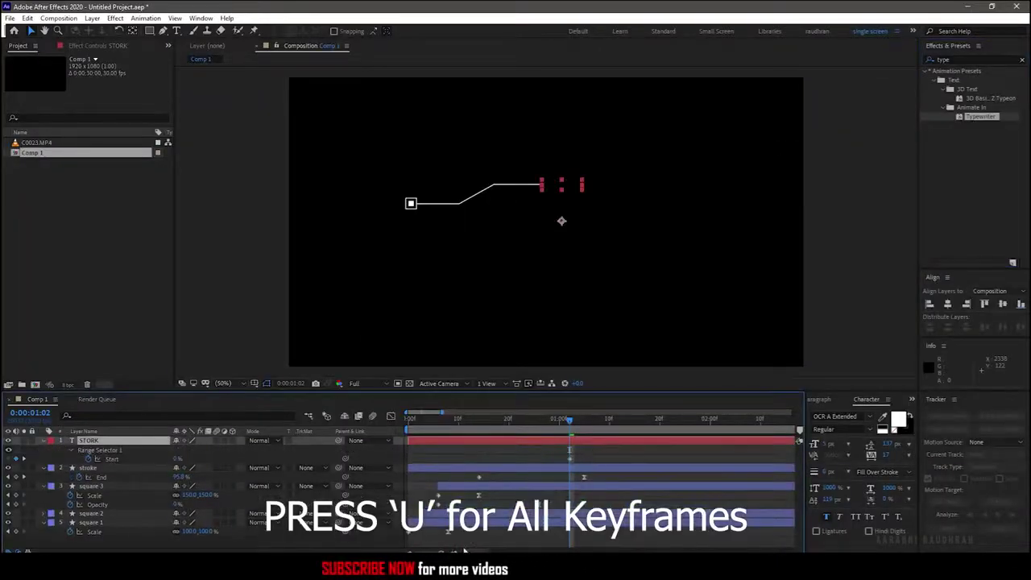
drag(463, 550, 449, 550)
drag(453, 425, 361, 438)
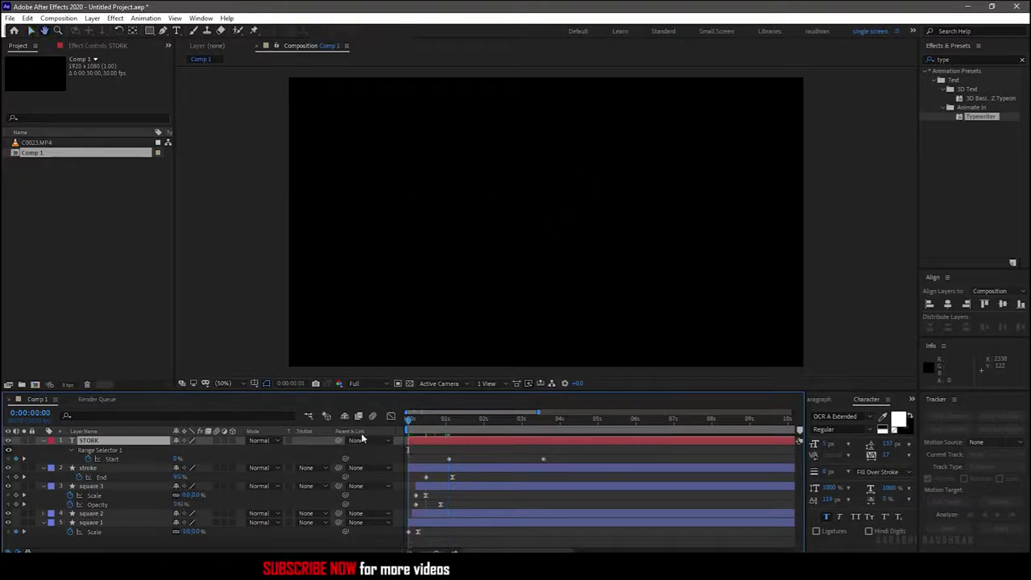
key(space)
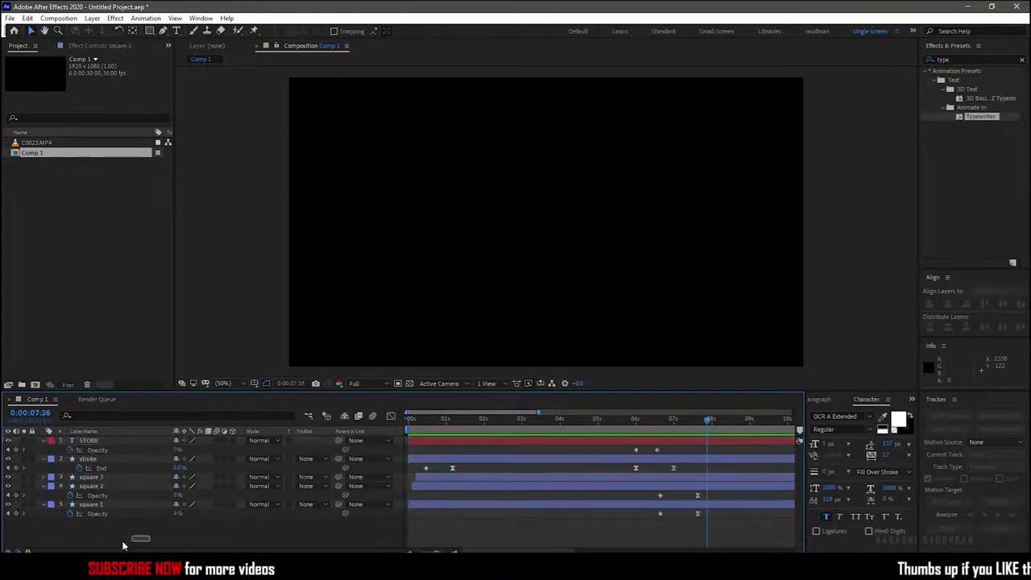
Pre-compose all five callout layers into a precomp named 'the title'.
drag(9, 538, 120, 445)
right_click(121, 444)
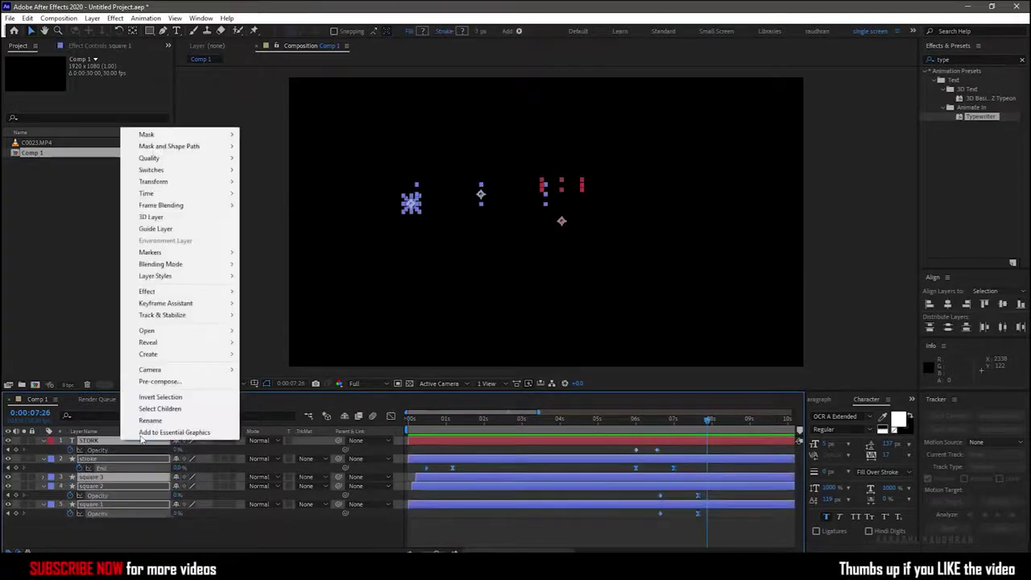
click(145, 379)
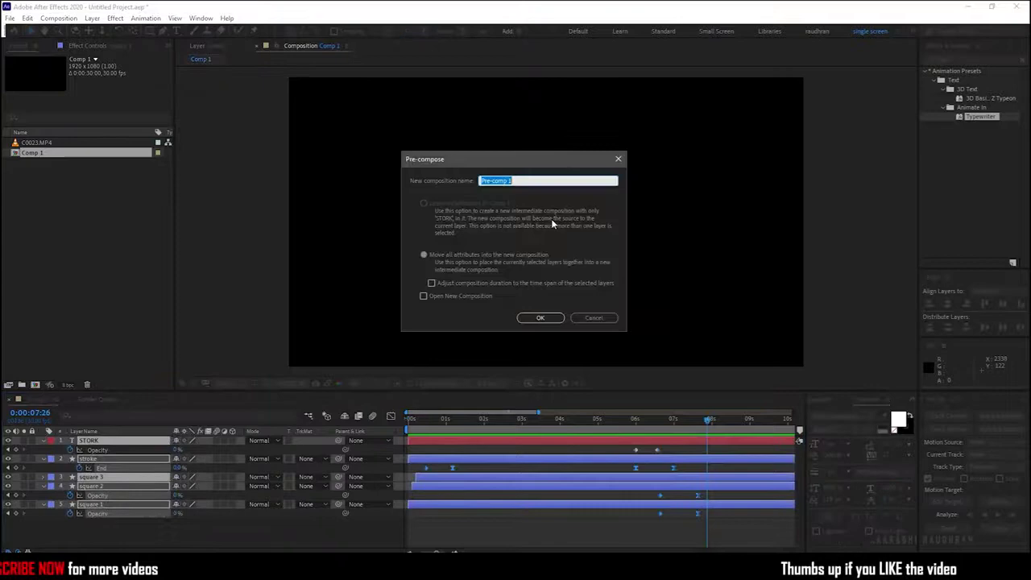
text(the title)
key(Return)
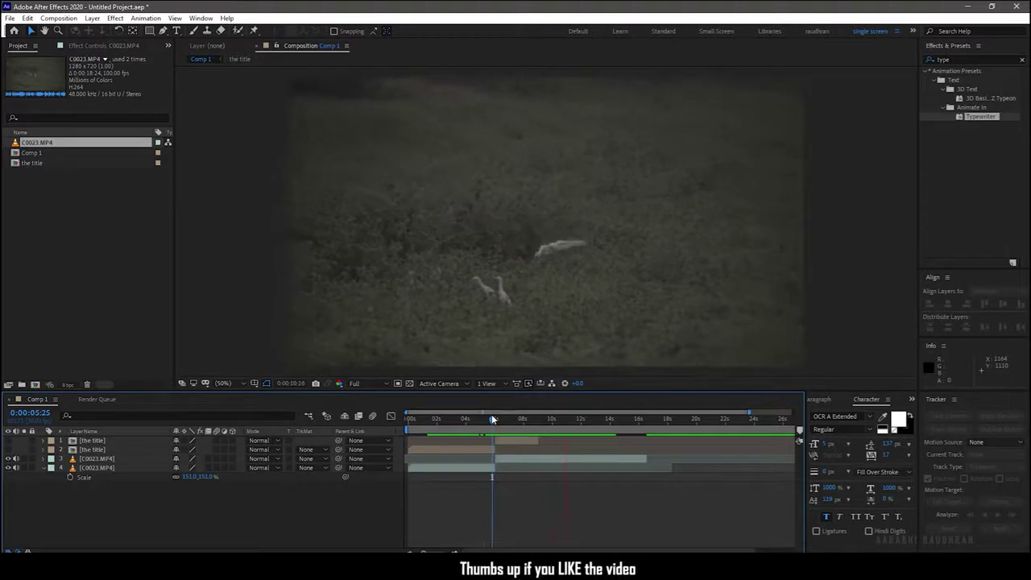
On the C0023.MP4 footage layer, reopen the Tracker panel and begin Track Motion.
key(space)
click(519, 459)
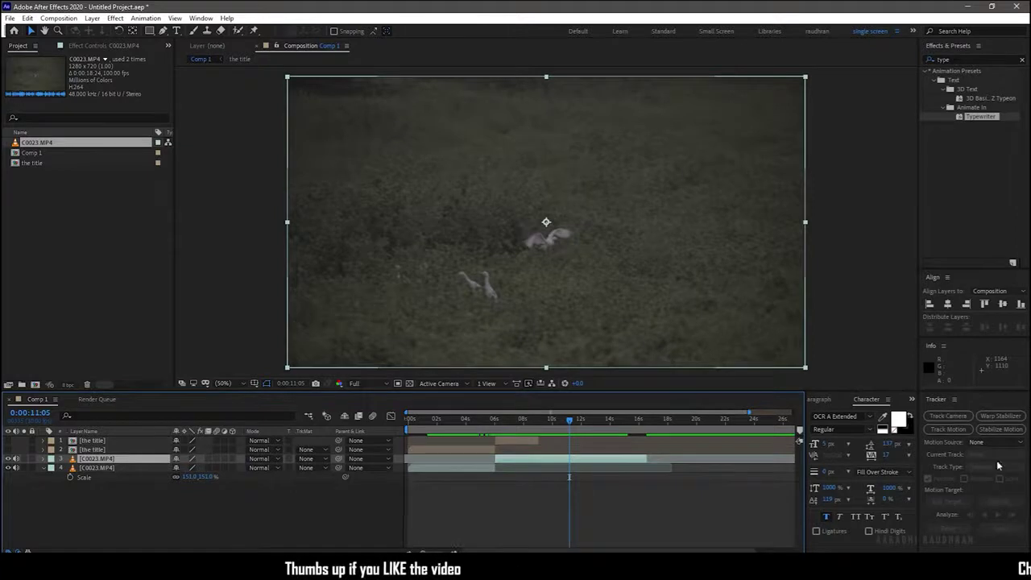
click(202, 17)
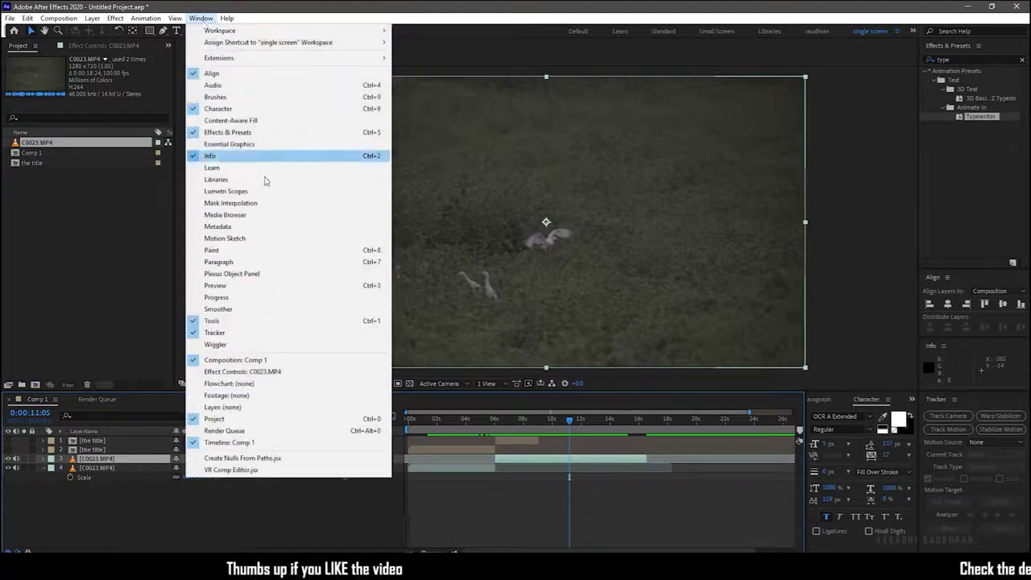
click(249, 333)
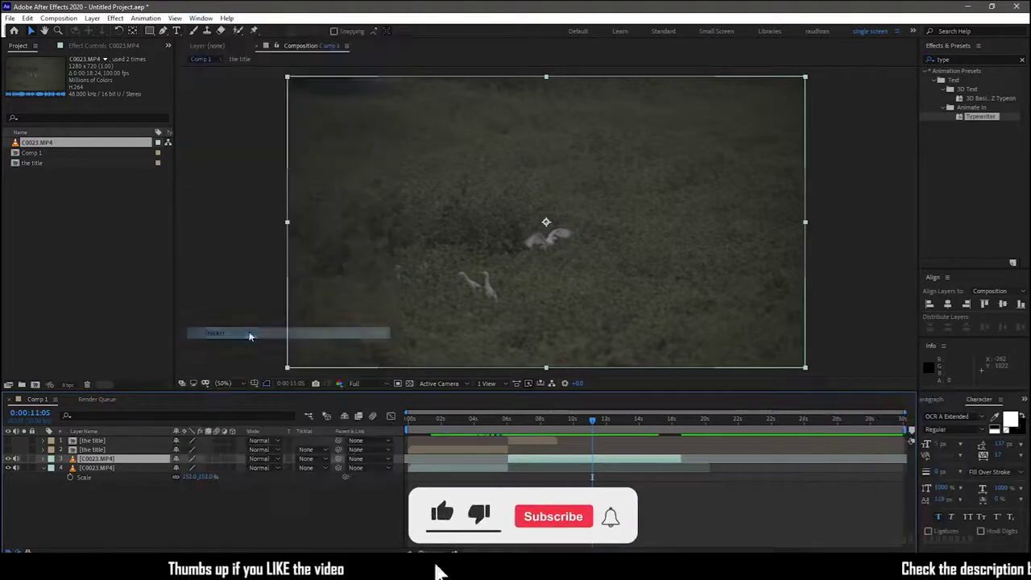
click(202, 17)
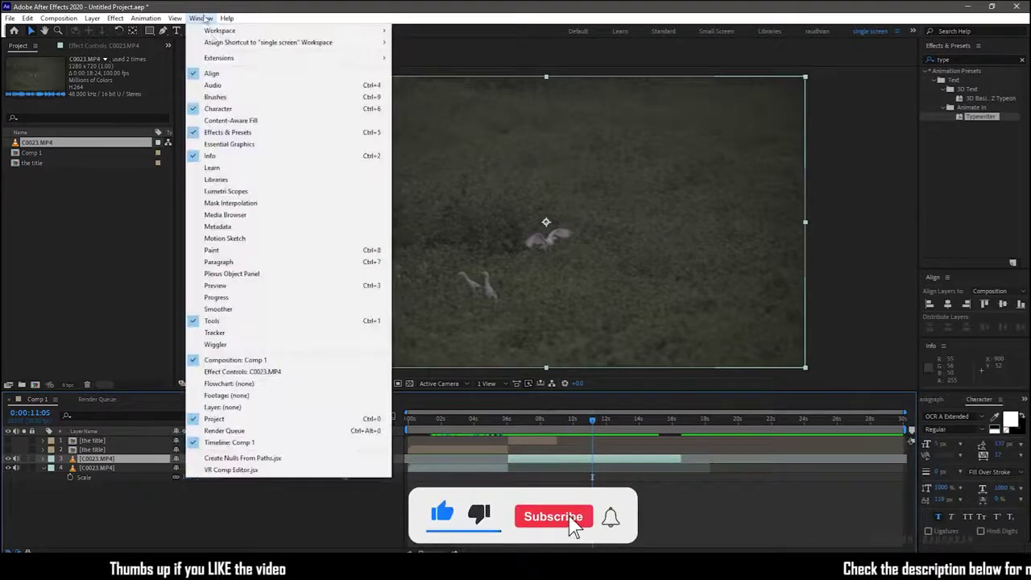
click(256, 337)
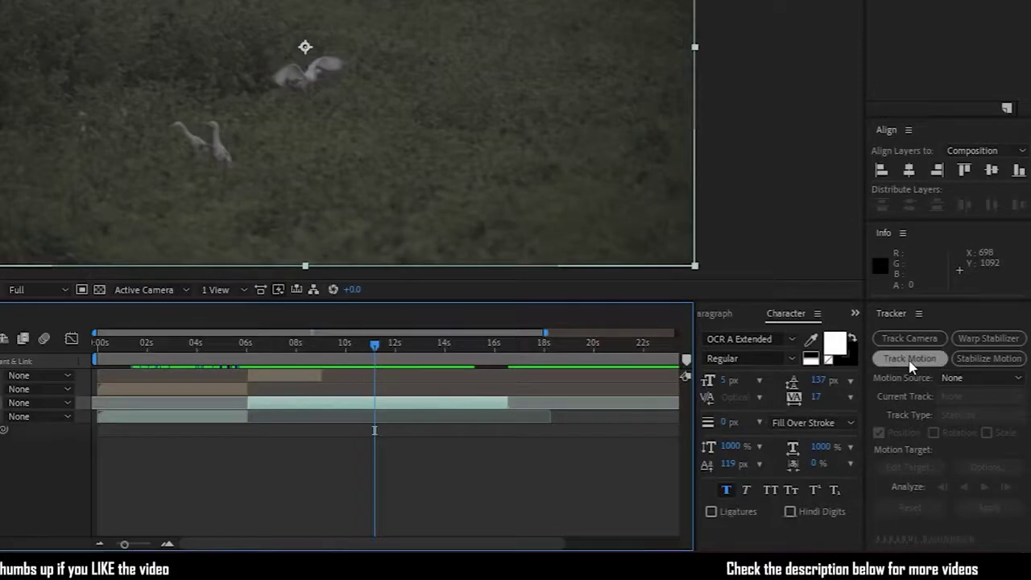
click(910, 364)
At about 6 s, place Track Point 1 on the flying stork and analyze its motion forward.
click(248, 345)
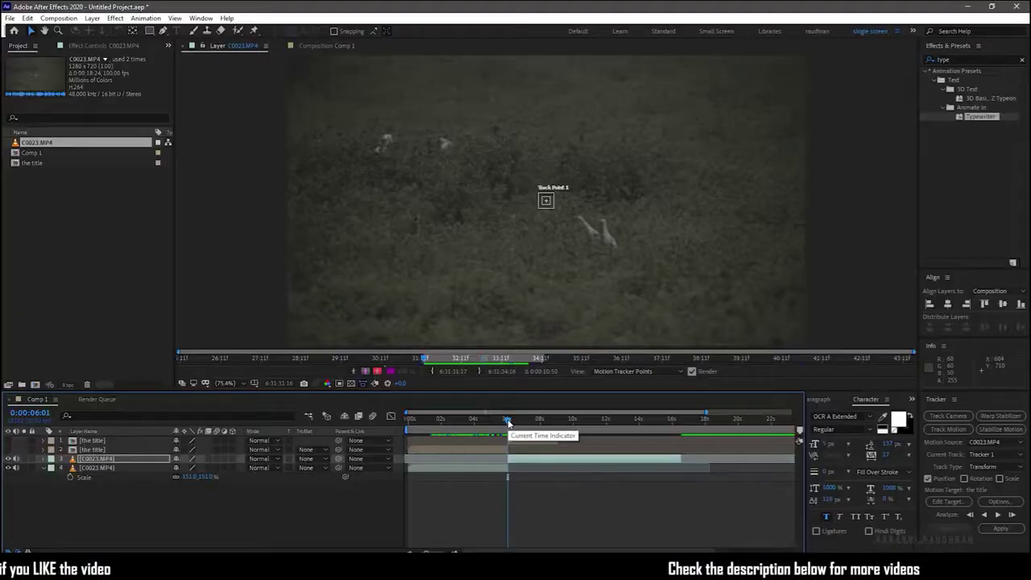
drag(508, 421, 509, 421)
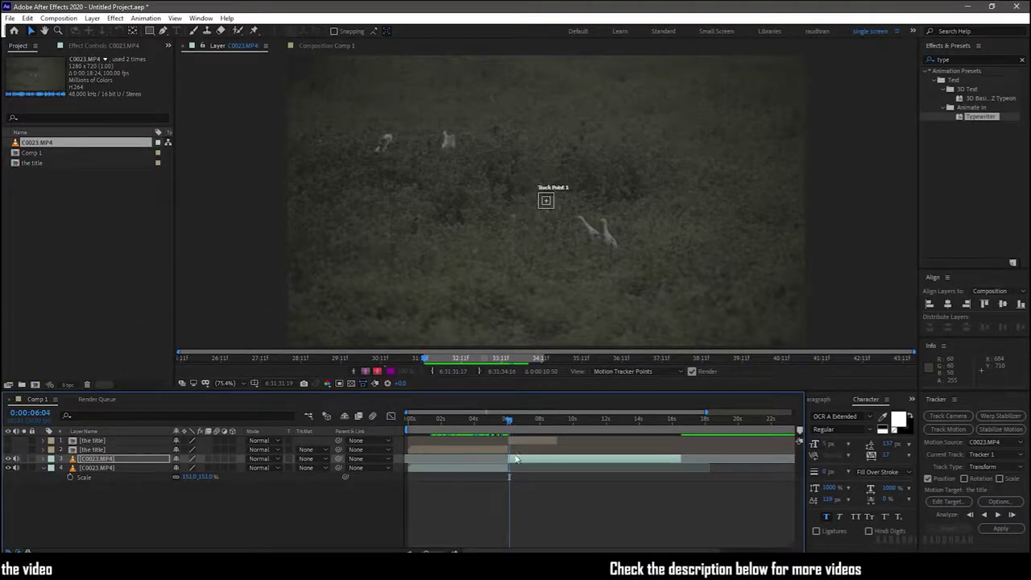
click(547, 203)
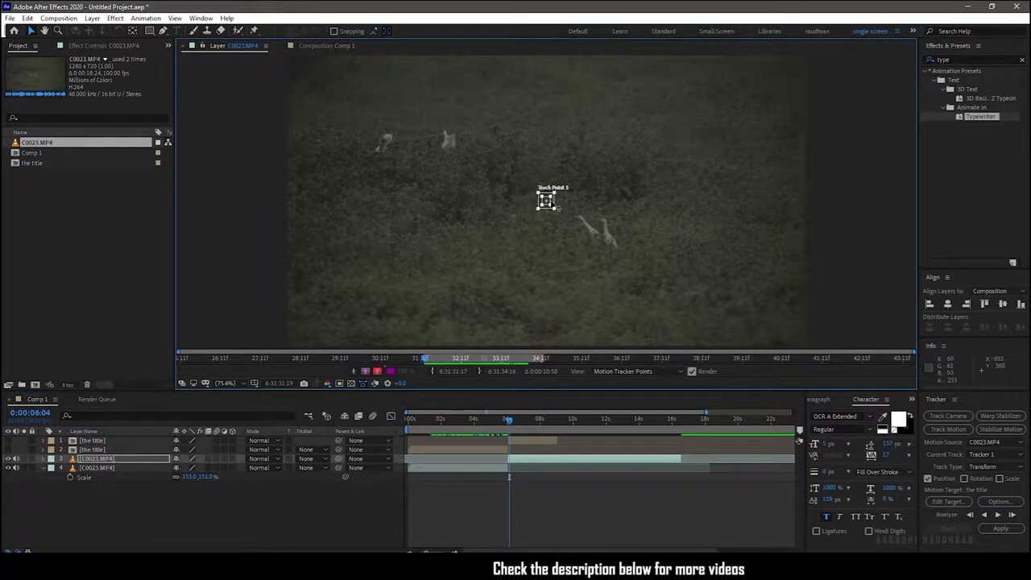
drag(550, 204, 463, 163)
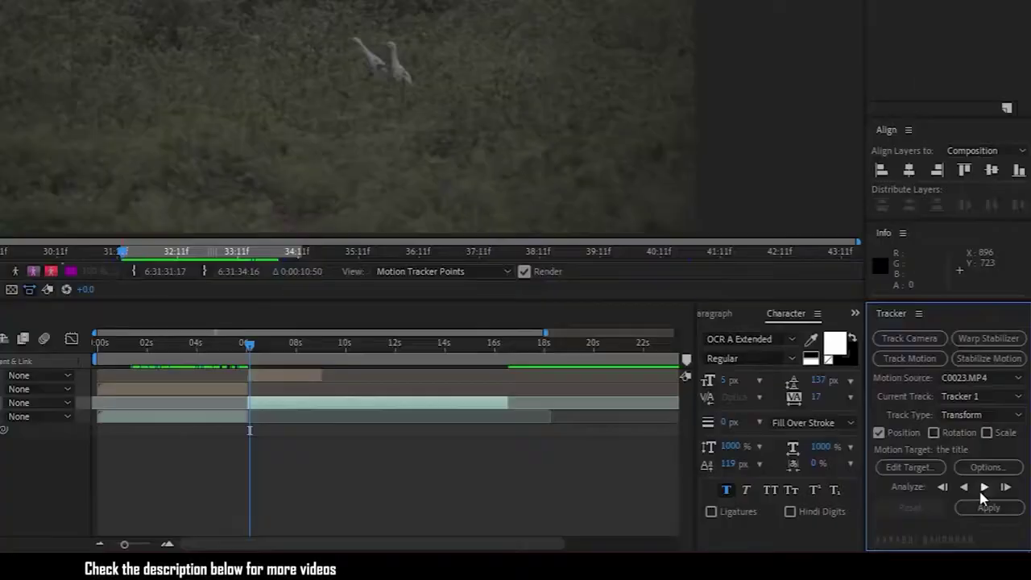
click(997, 513)
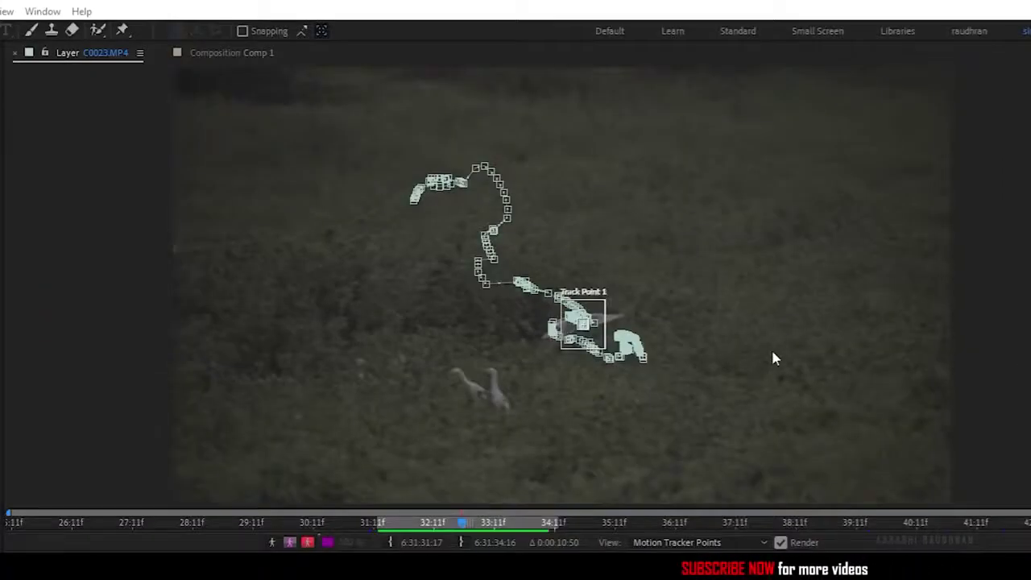
Add a new null object layer, Null 1, to the composition.
right_click(171, 410)
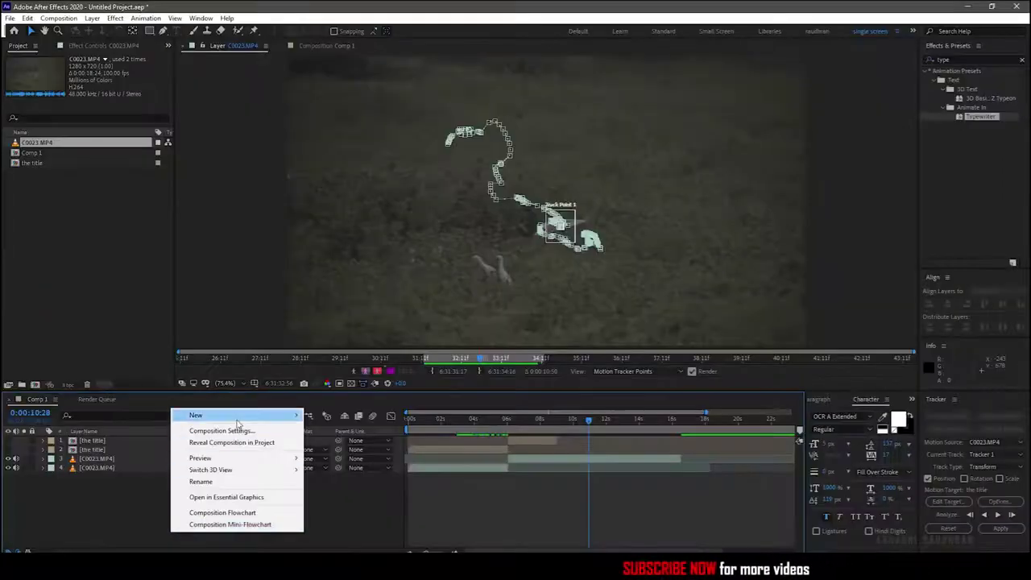
mouse_move(240, 415)
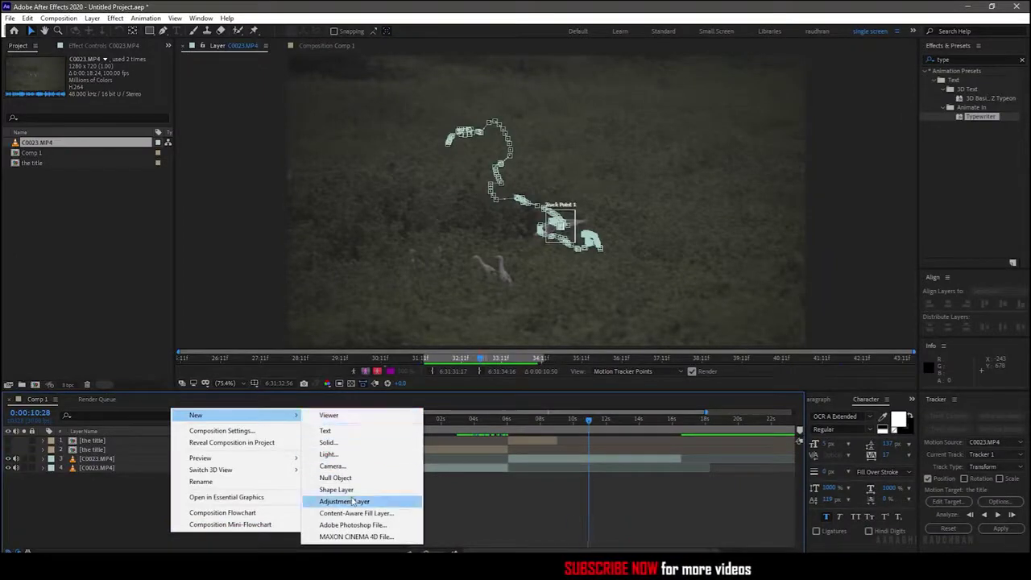
click(335, 477)
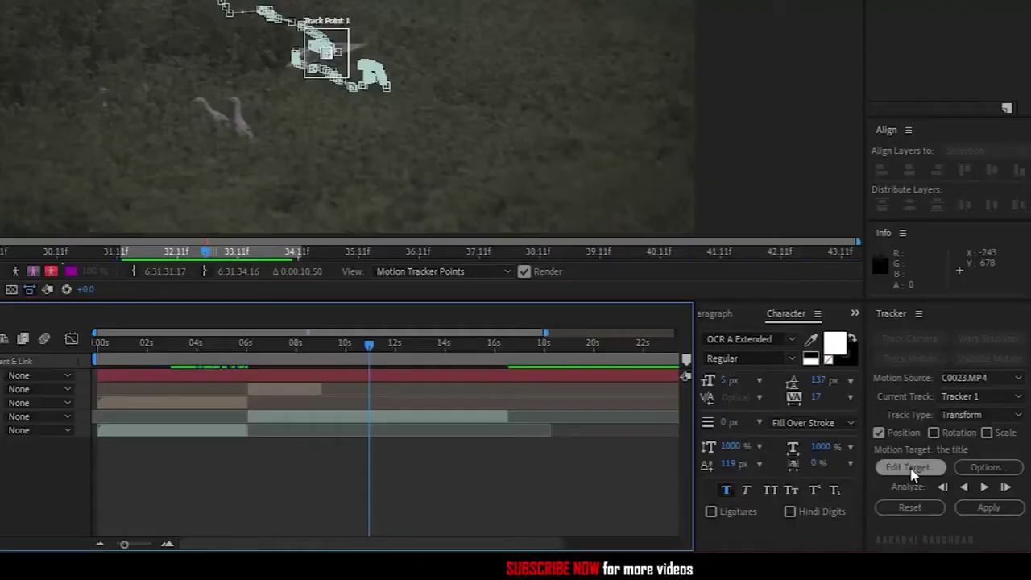
Set Null 1 as the tracker's motion target and apply the tracking data in X and Y.
click(909, 468)
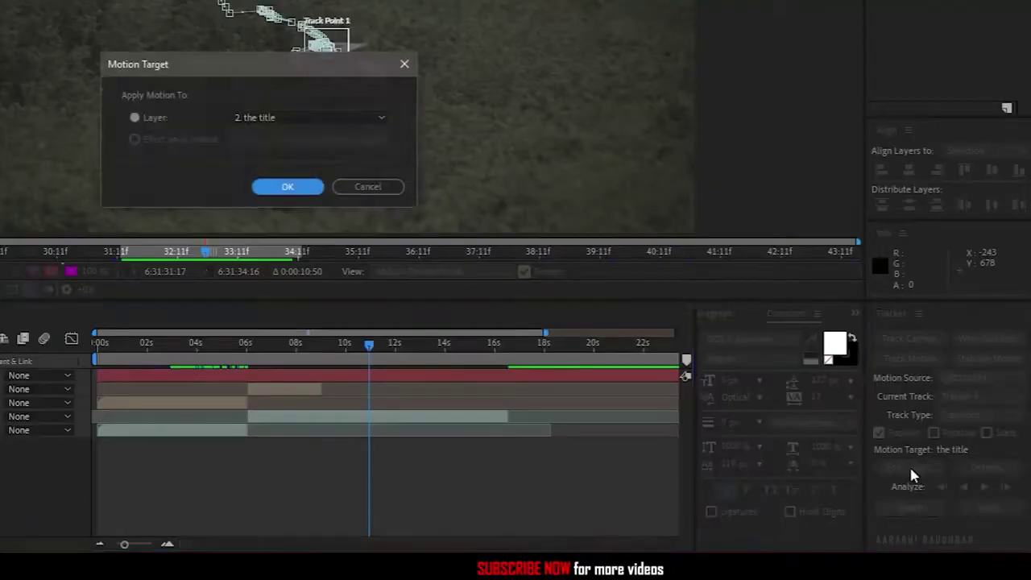
click(350, 121)
click(315, 139)
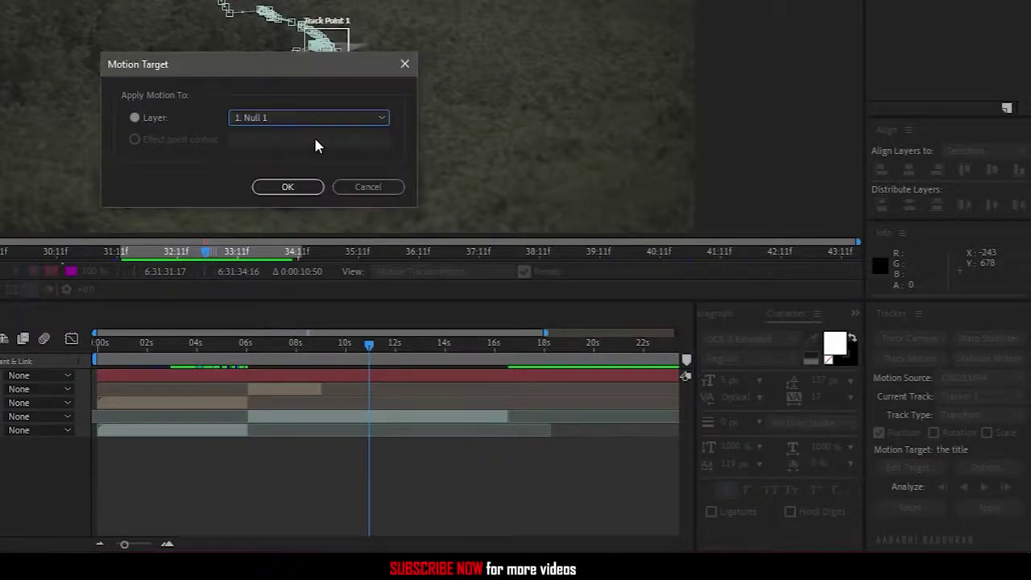
click(287, 187)
click(990, 508)
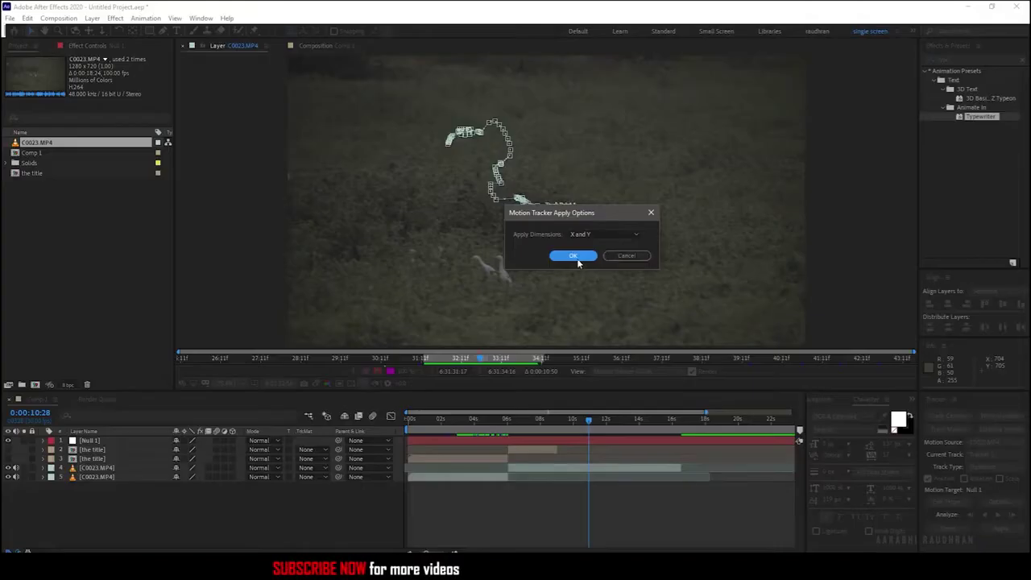
click(575, 257)
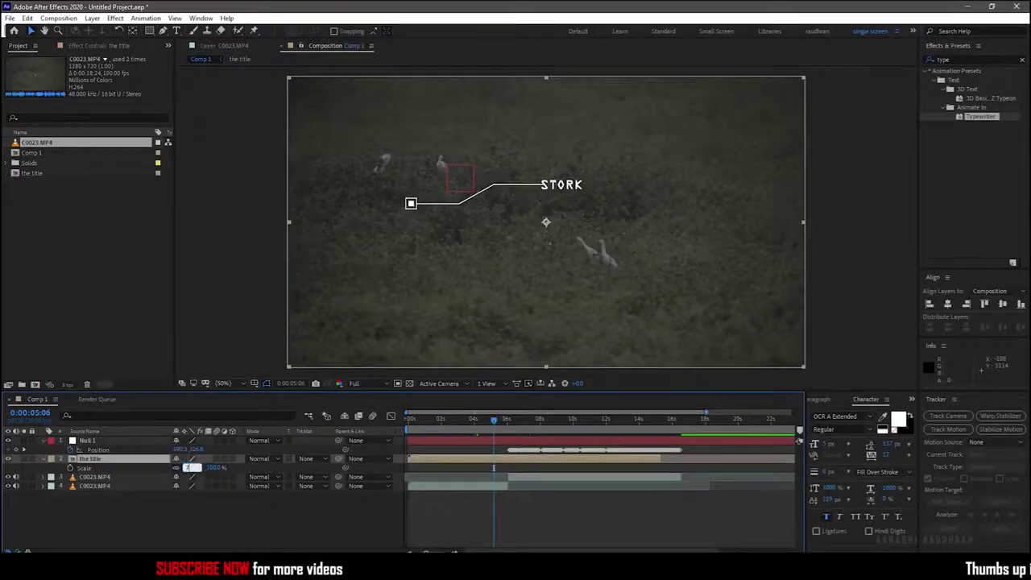
Confirm the title's 75% scale and slide its layer to start later, around 6 s.
key(Return)
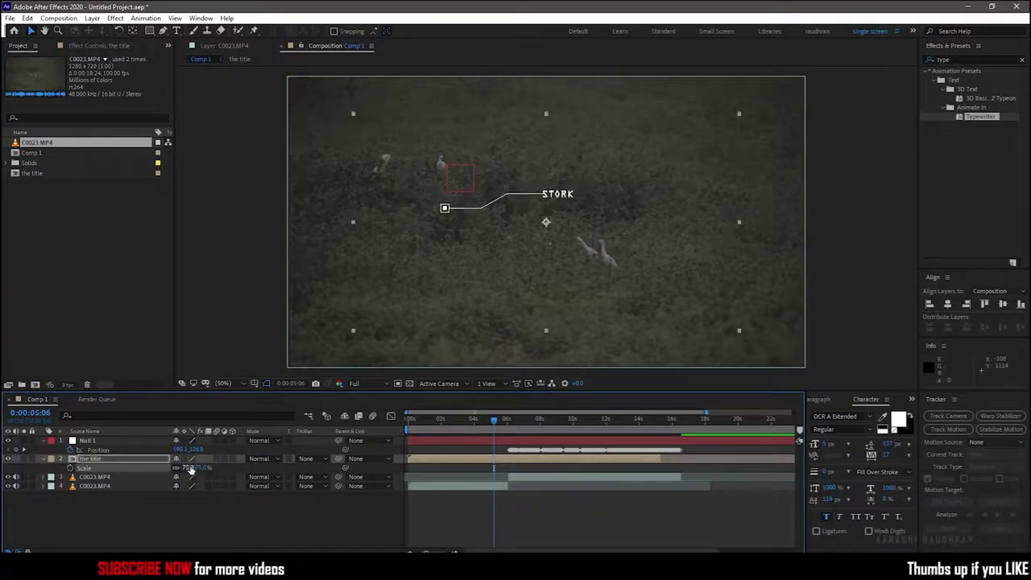
click(509, 425)
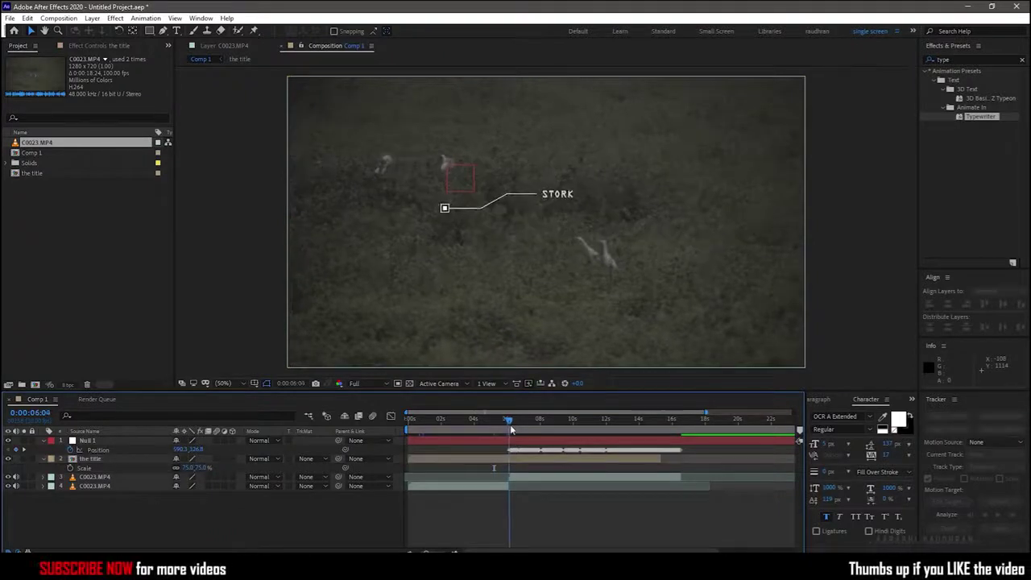
drag(460, 458, 538, 462)
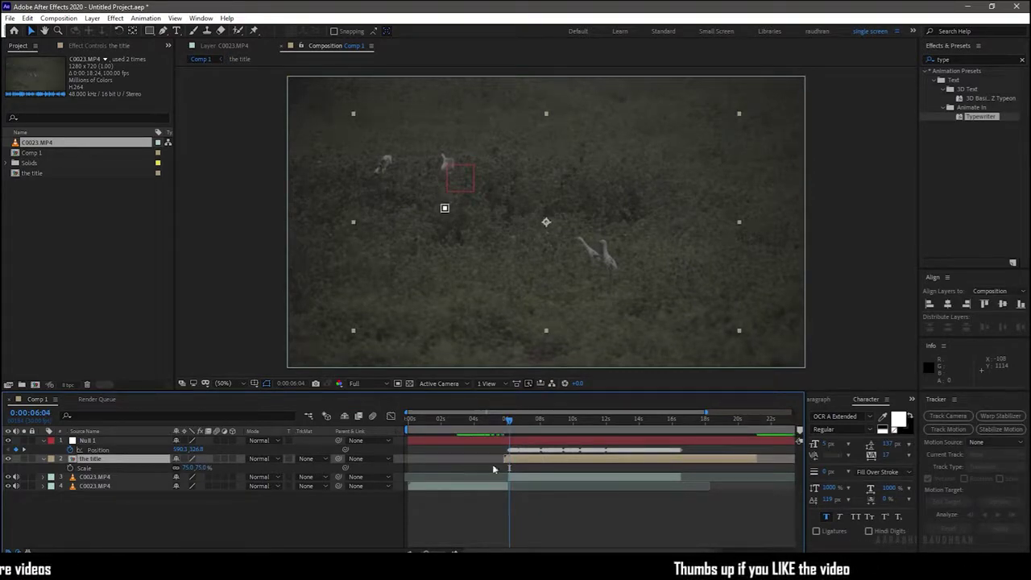
Adjust the title's position near the bird and parent it to Null 1.
key(p)
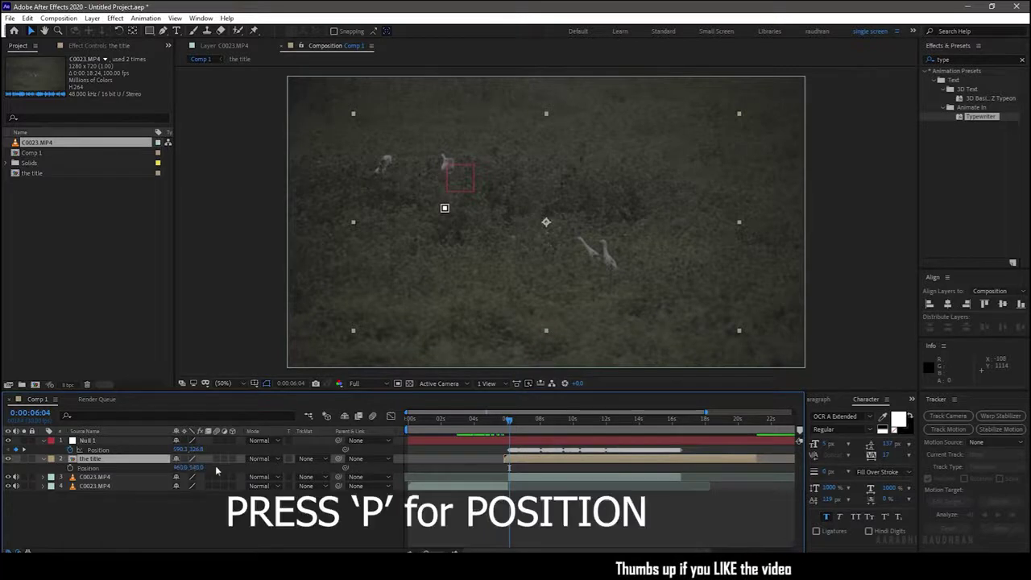
drag(179, 467, 105, 477)
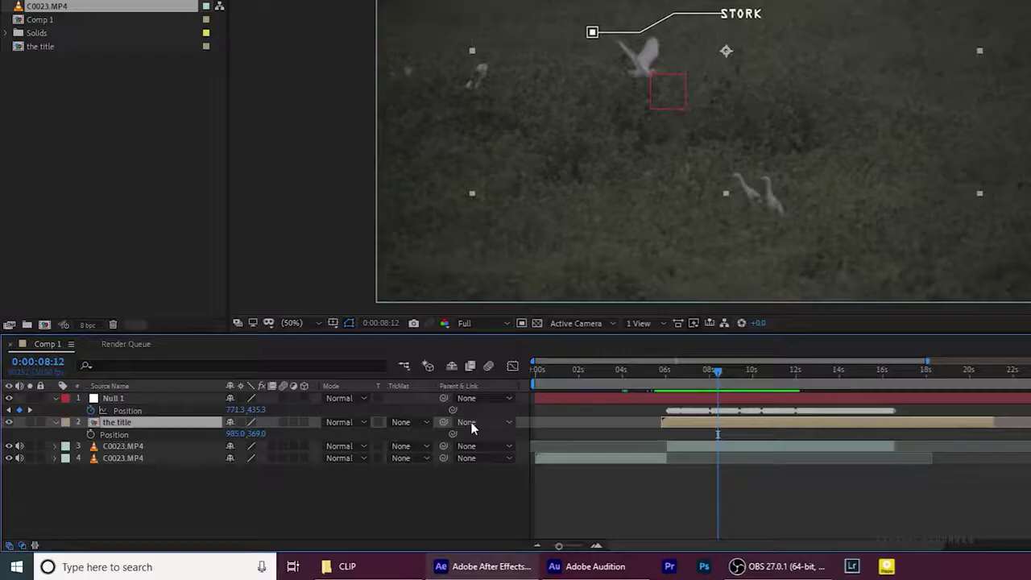
click(356, 458)
click(376, 487)
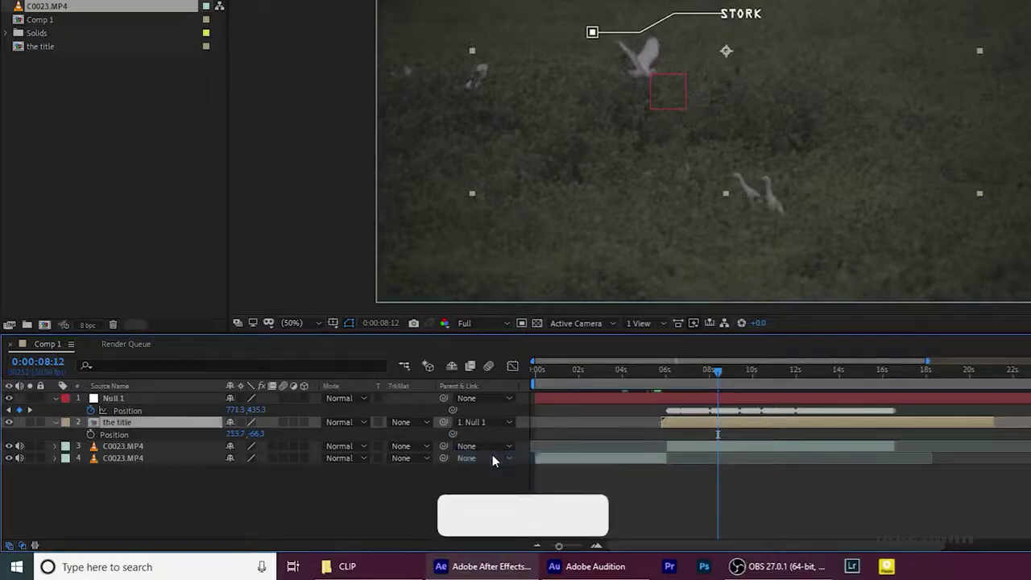